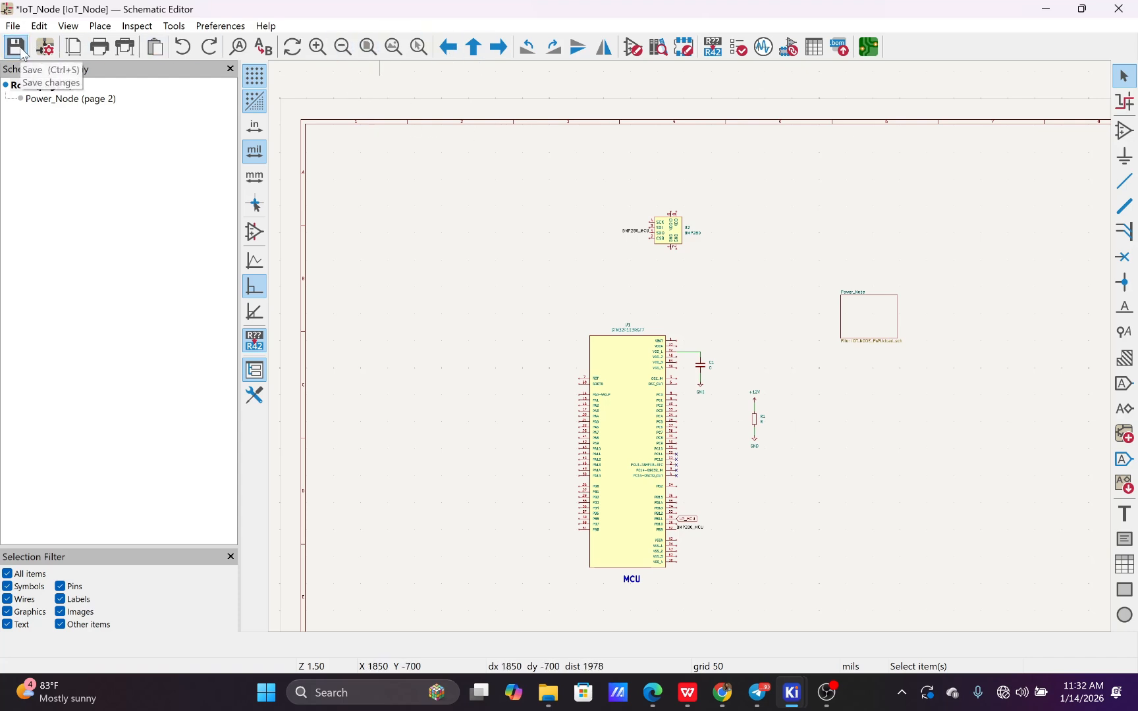
Save the changes to the IoT_Node schematic
click(21, 50)
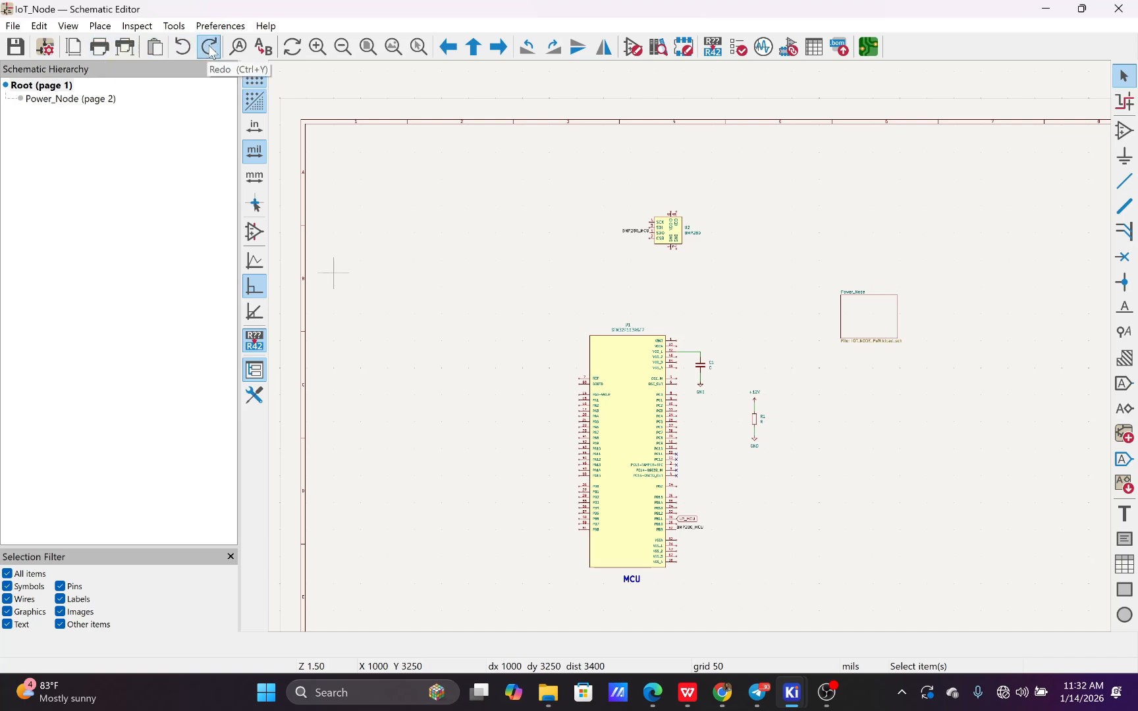
click(316, 46)
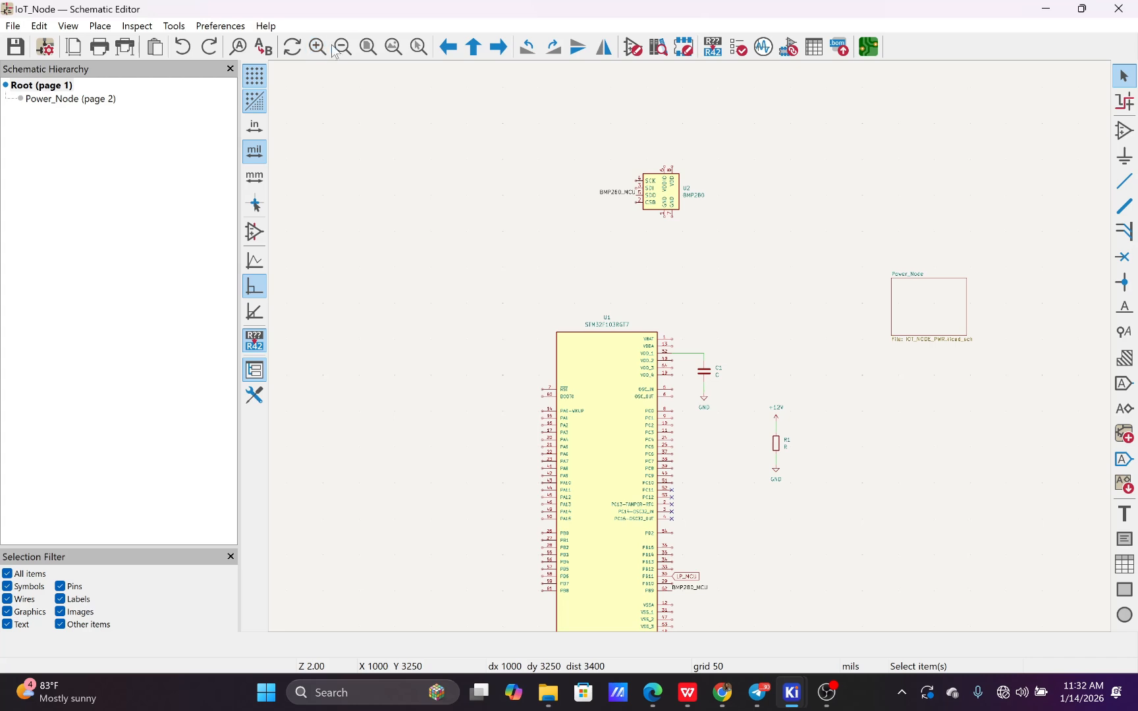
click(342, 47)
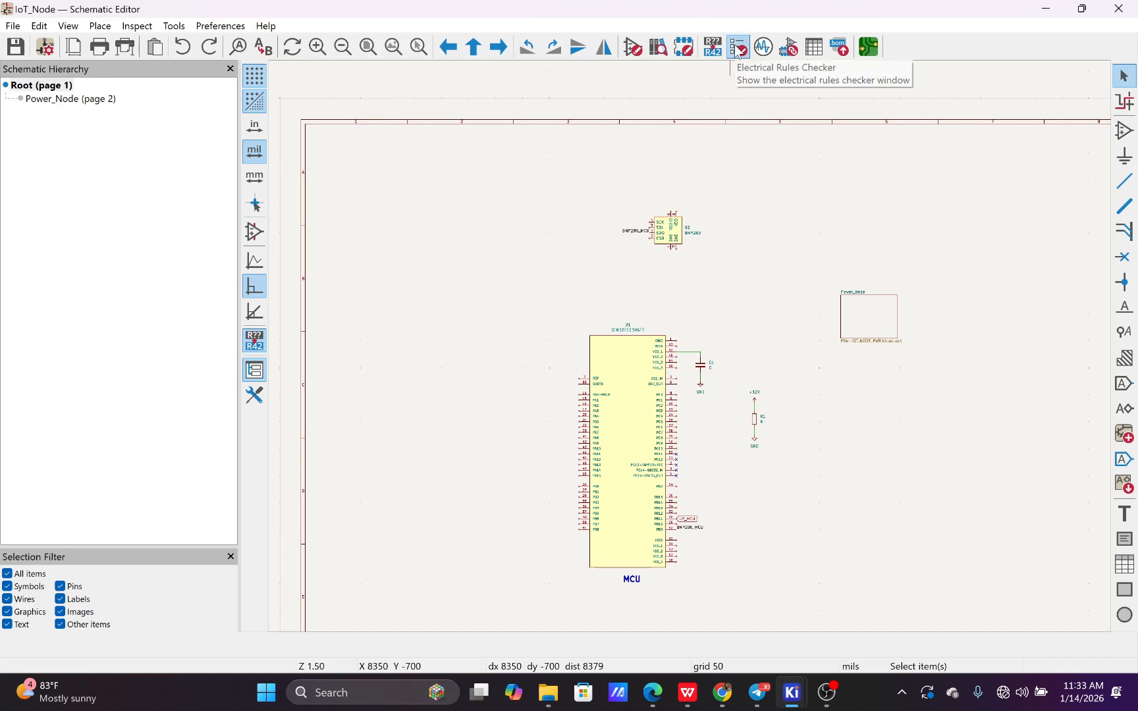
Run the electrical rules check on the schematic with warnings shown in addition to errors
click(737, 48)
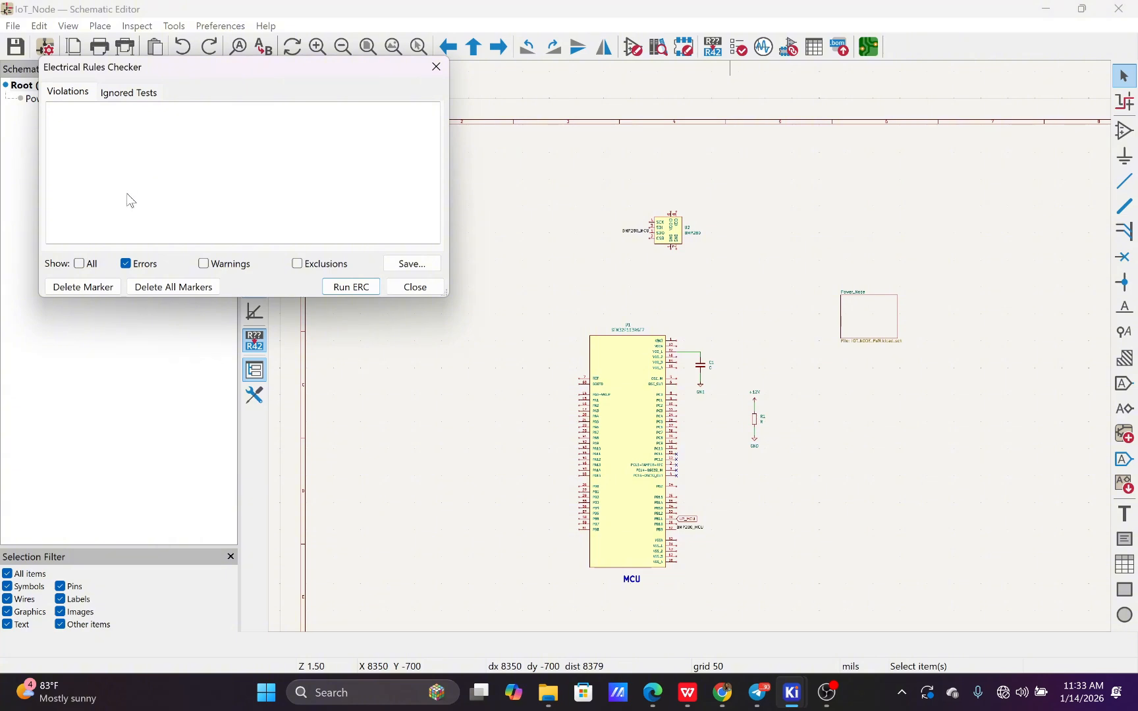
click(204, 264)
click(351, 288)
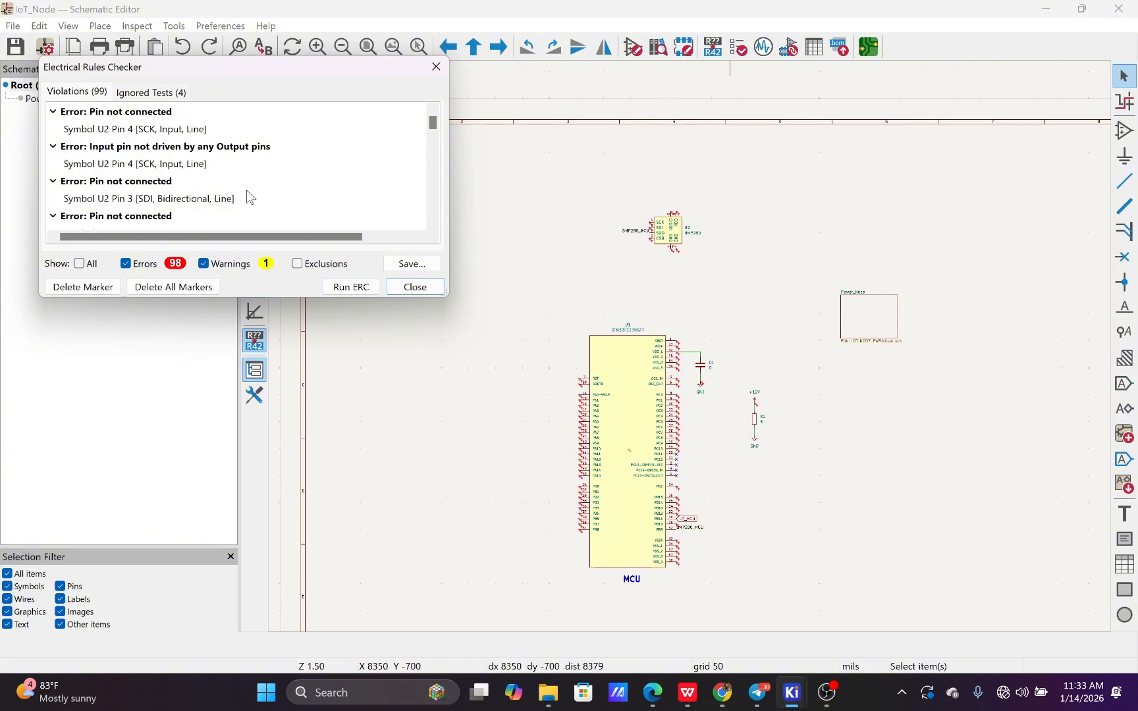
Review the violations in an enlarged checker window and locate the unconnected SCK pin 4 of U2 in the schematic
scroll(248, 195, down, 1)
scroll(248, 196, down, 2)
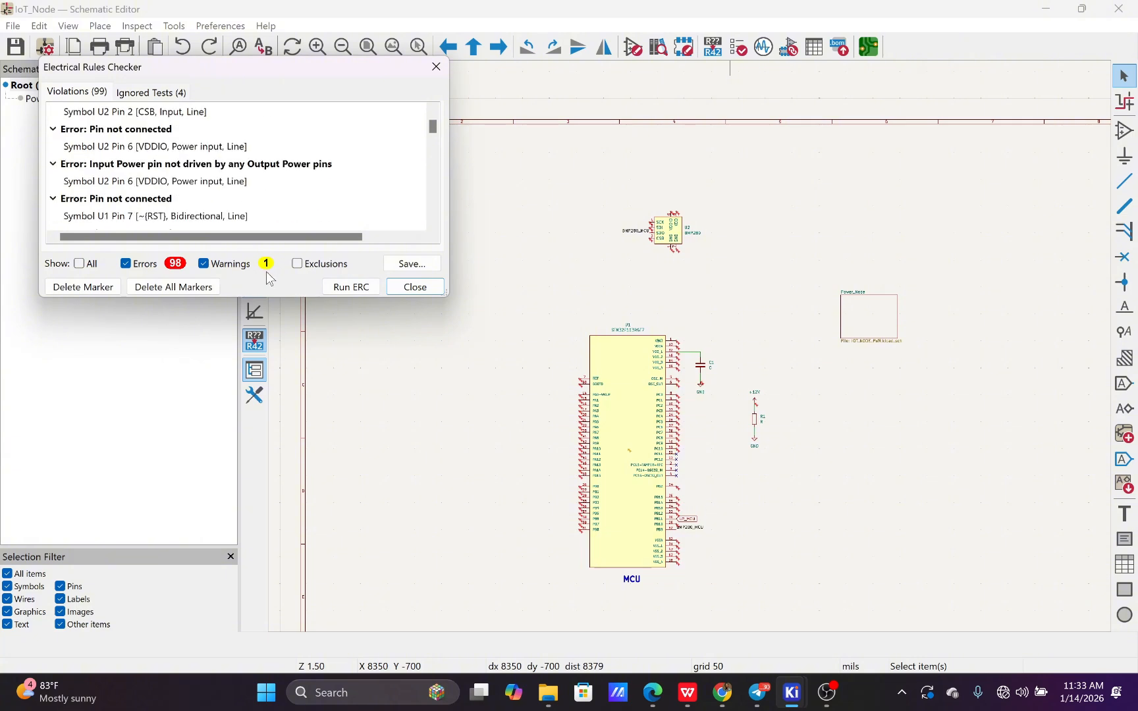
drag(271, 298, 268, 514)
scroll(182, 361, up, 2)
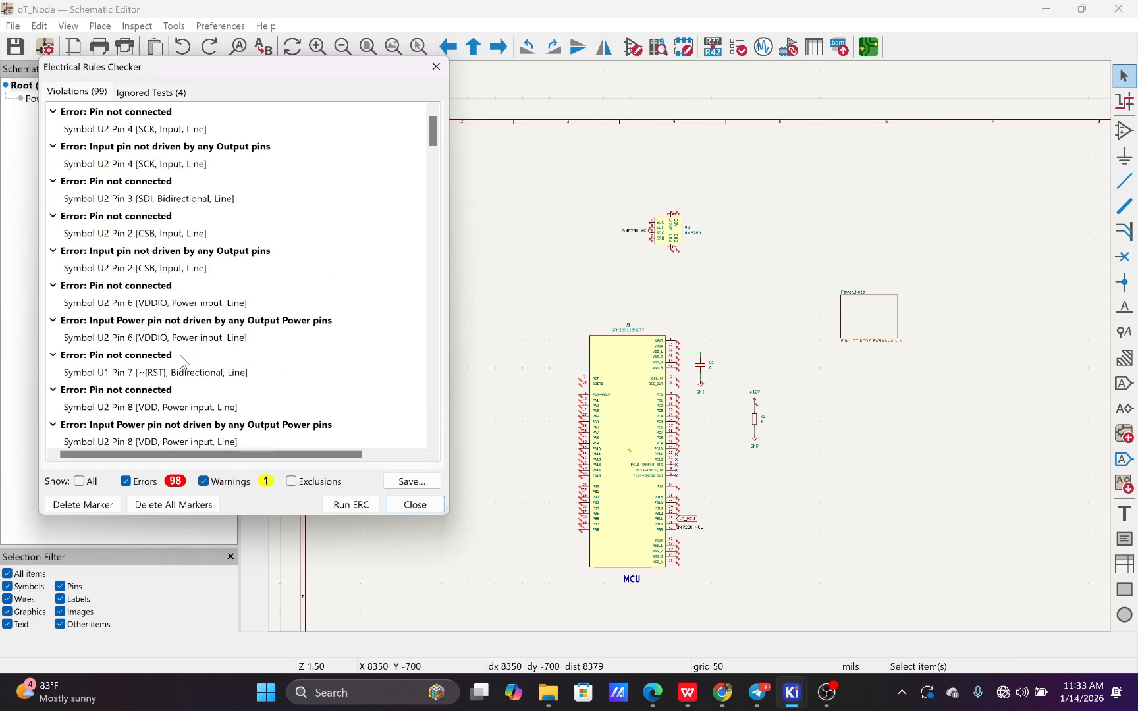
click(124, 132)
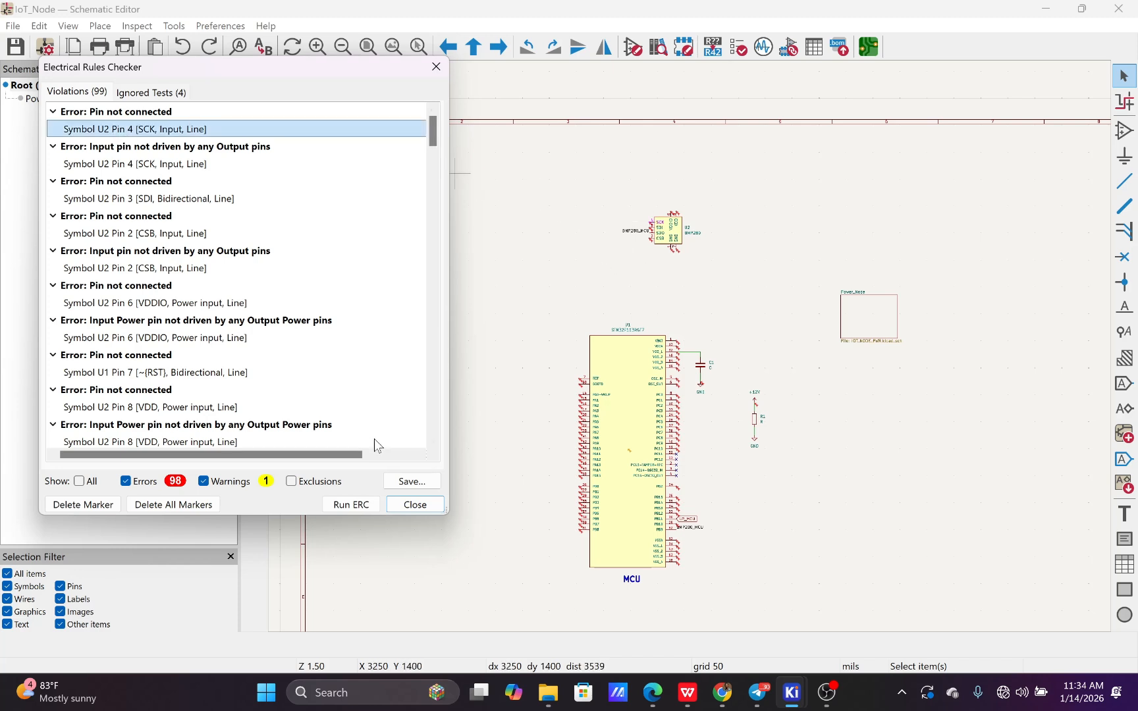
click(416, 504)
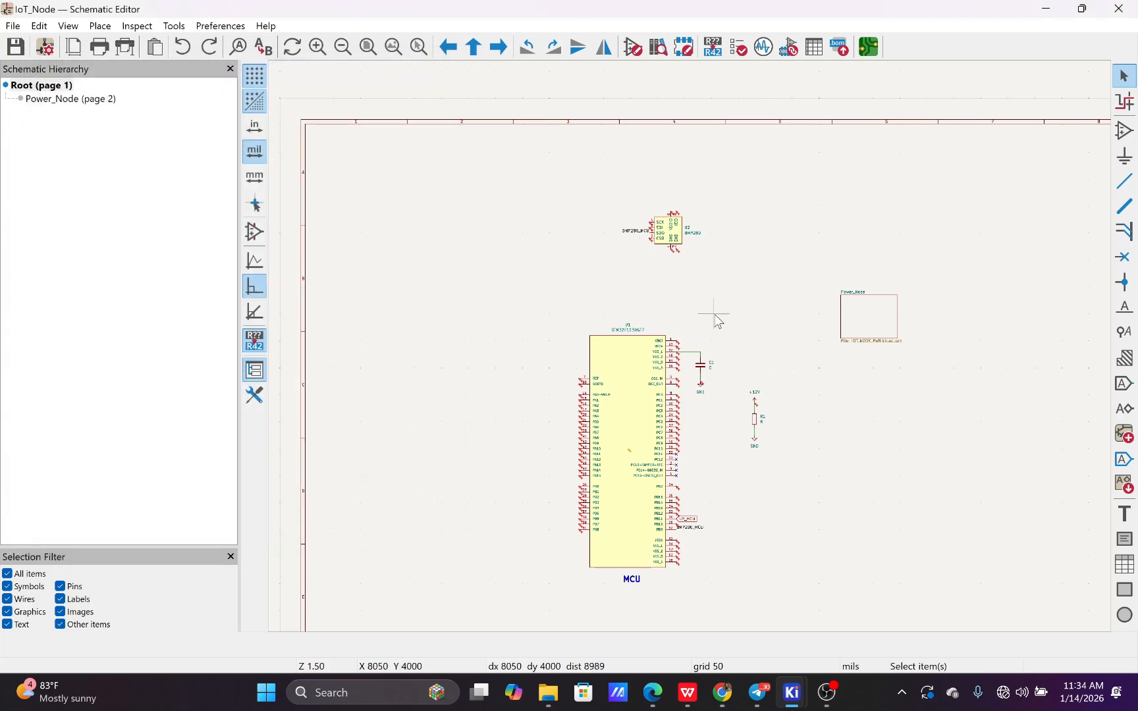
Place no-connect flags on VDDIO pin 6 and VDD pin 8 of the BMP280 symbol U2
scroll(717, 321, up, 4)
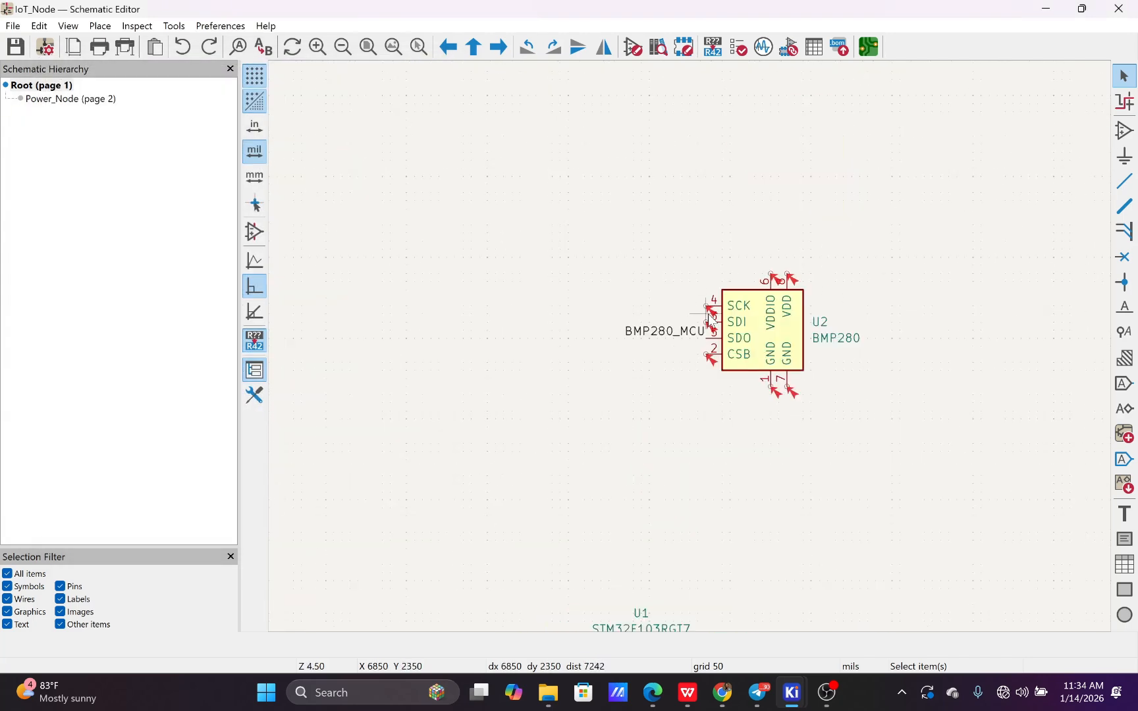
scroll(711, 321, up, 3)
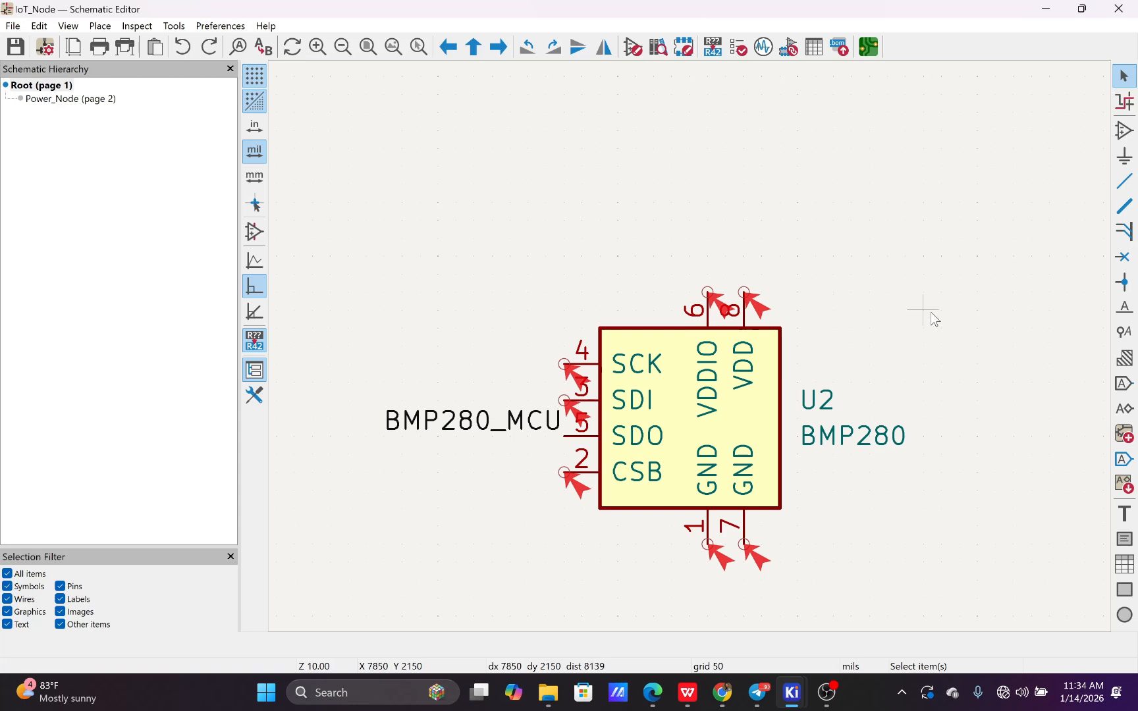
click(1124, 257)
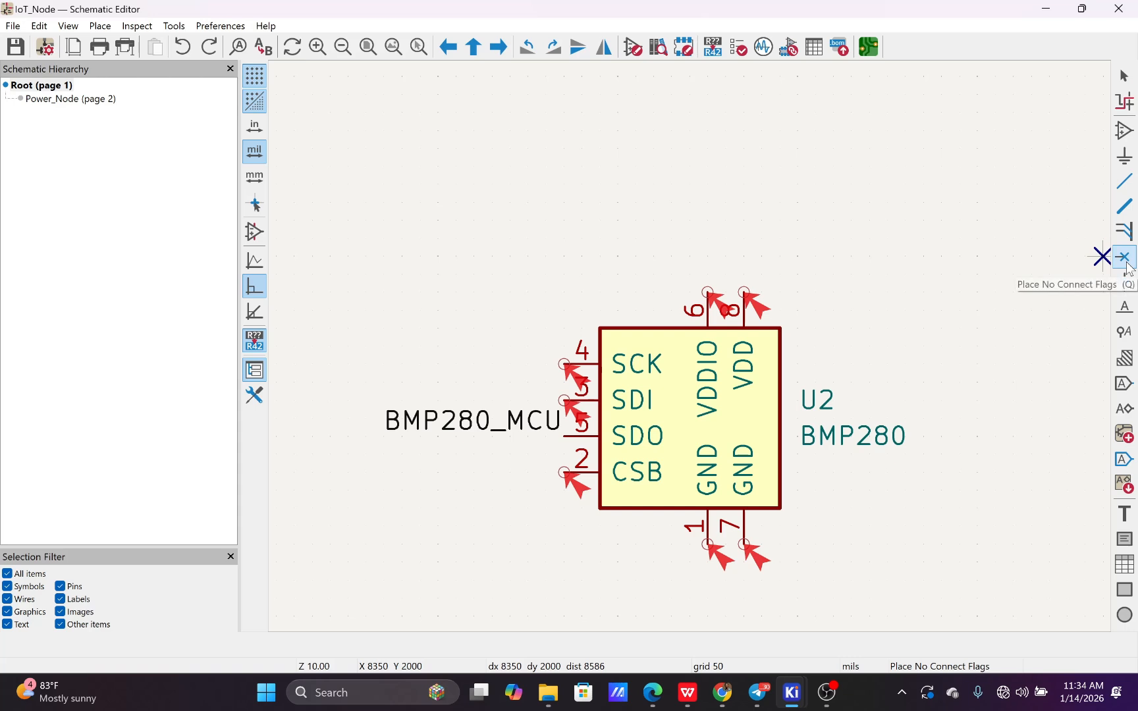
click(709, 292)
click(744, 292)
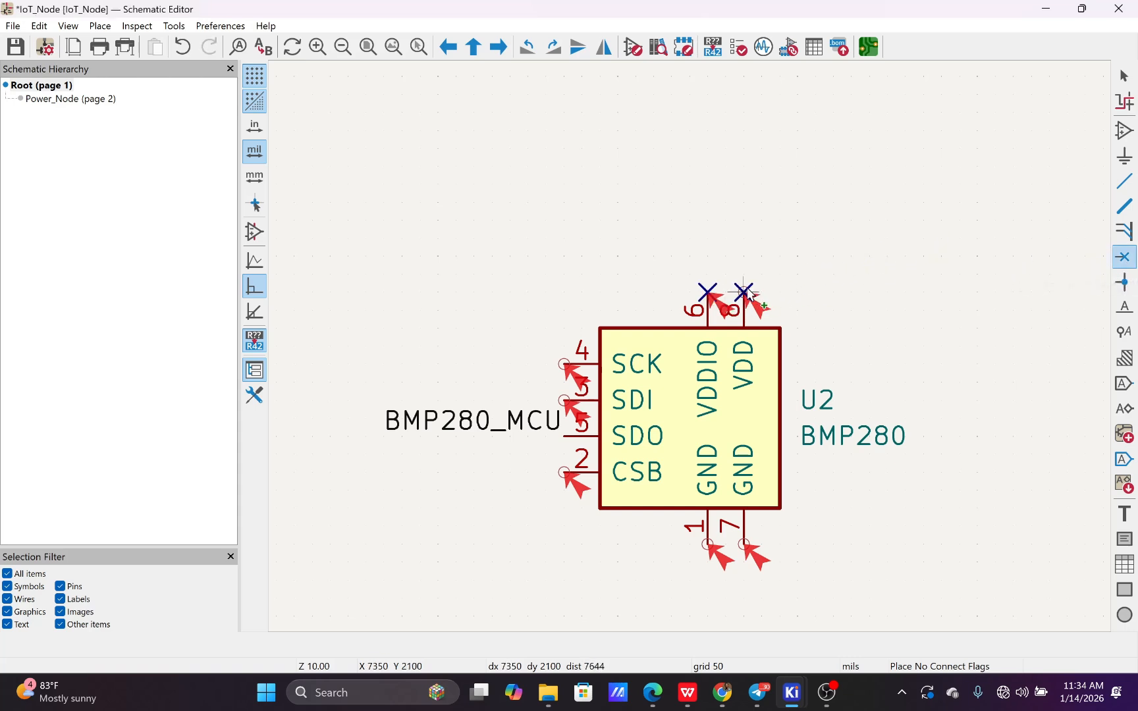
key(Escape)
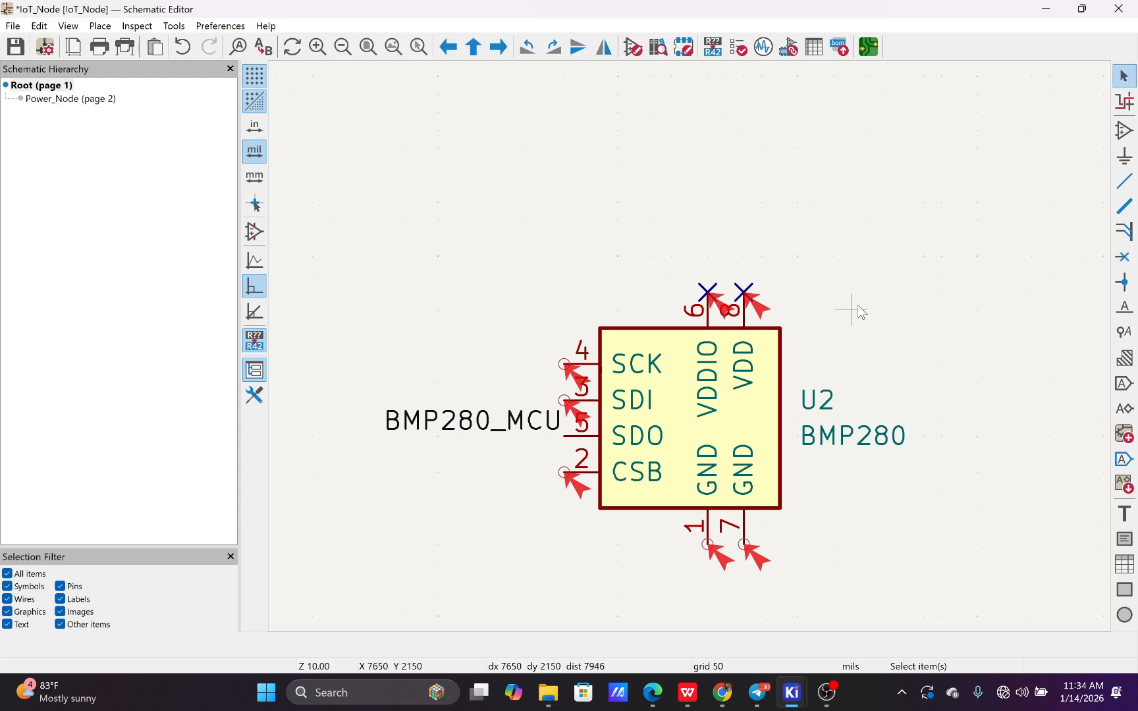
Rerun the electrical rules check and temporarily filter out errors to locate the footprint library warning on symbol U1
click(739, 46)
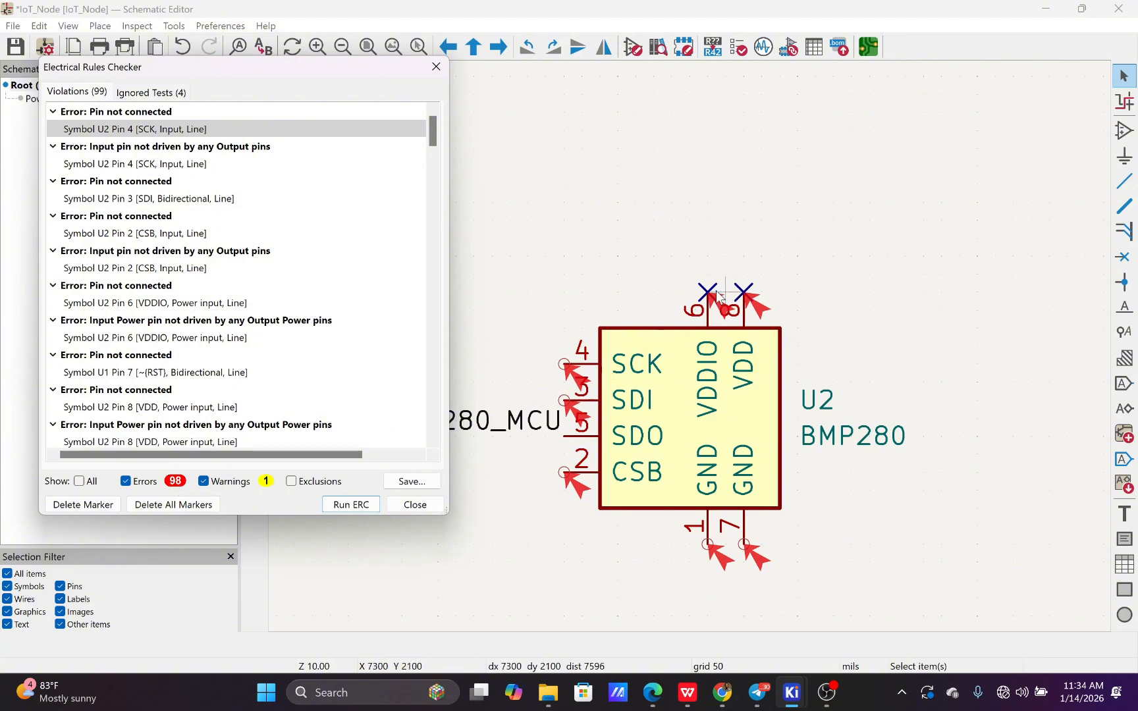
click(356, 504)
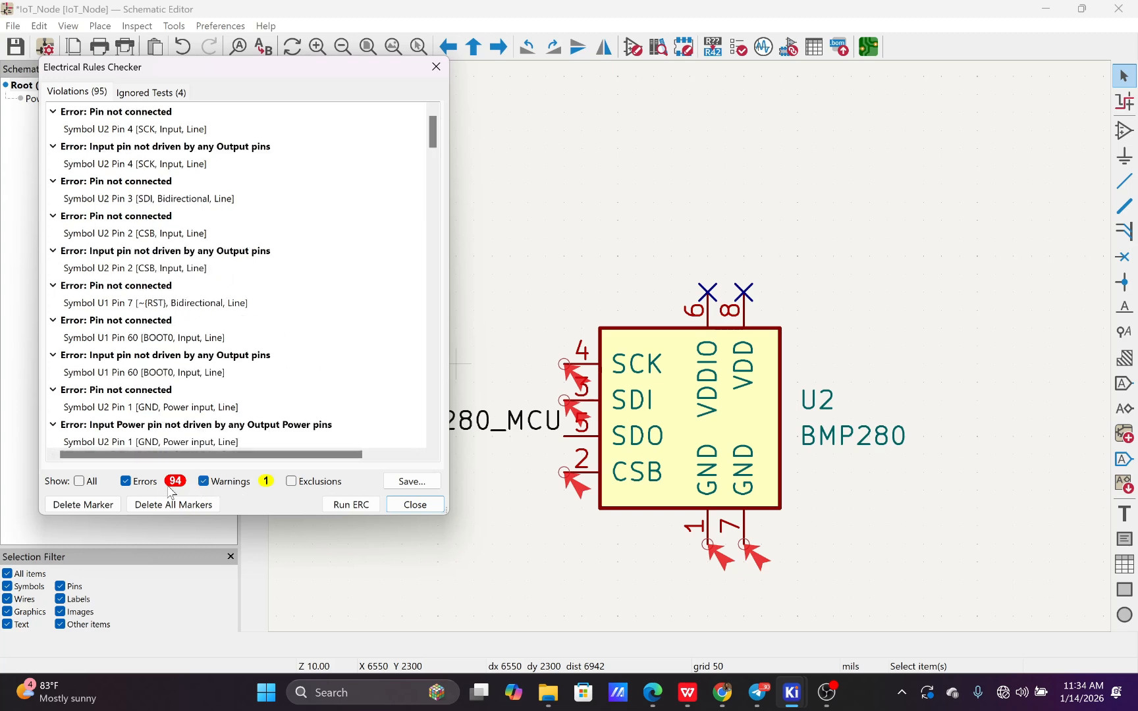
click(129, 486)
click(164, 115)
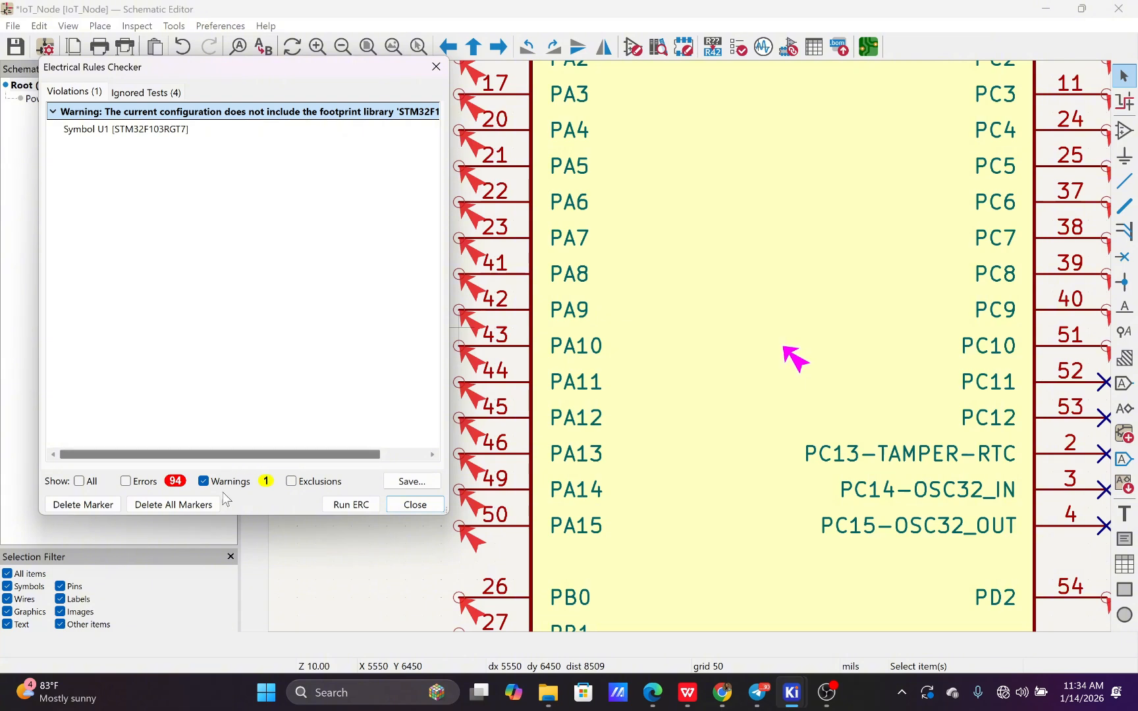
click(129, 487)
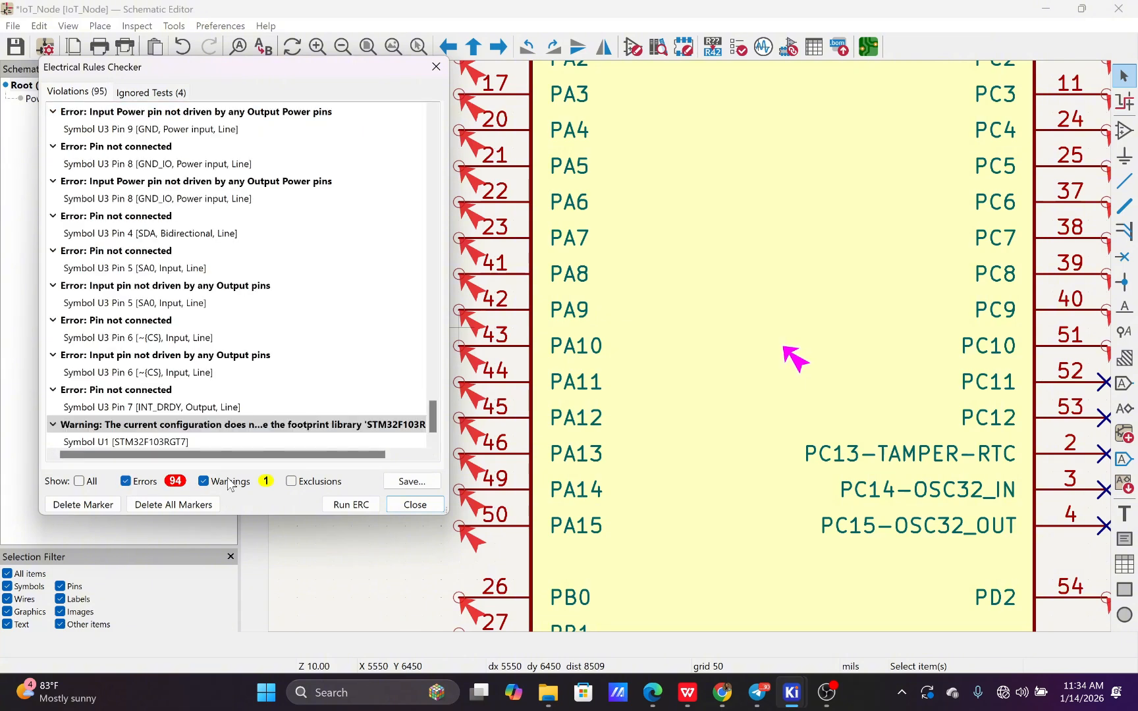
Hide warnings in the violations list and delete all rule-check markers from the schematic
click(204, 482)
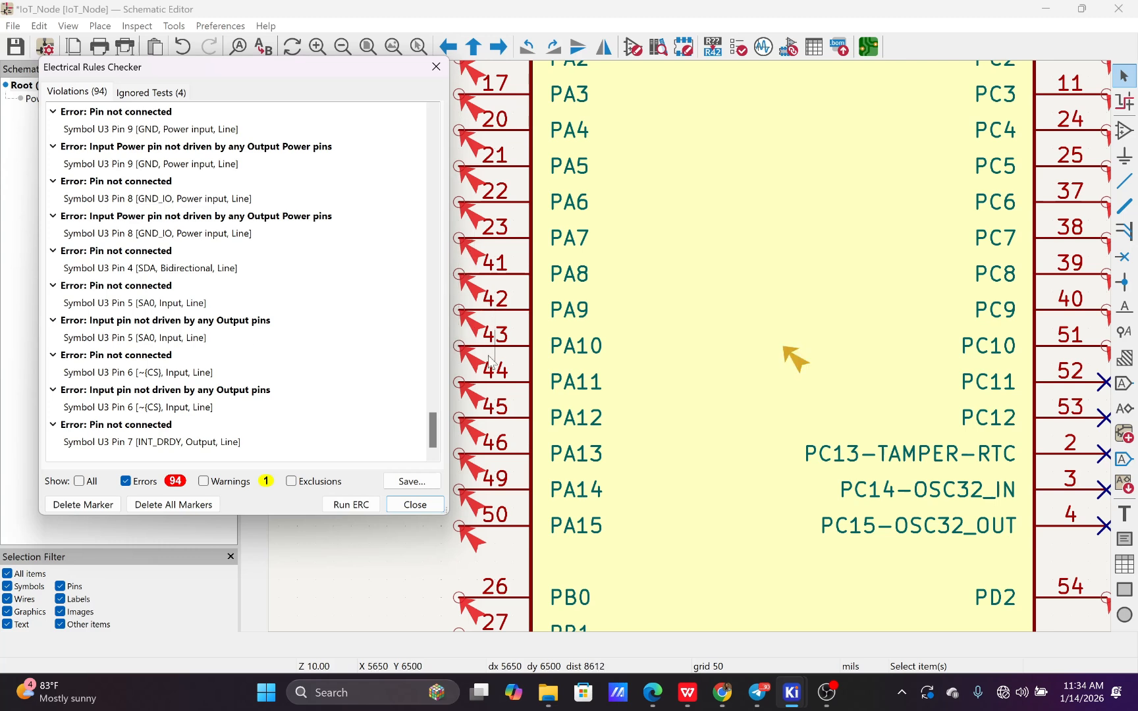
click(154, 508)
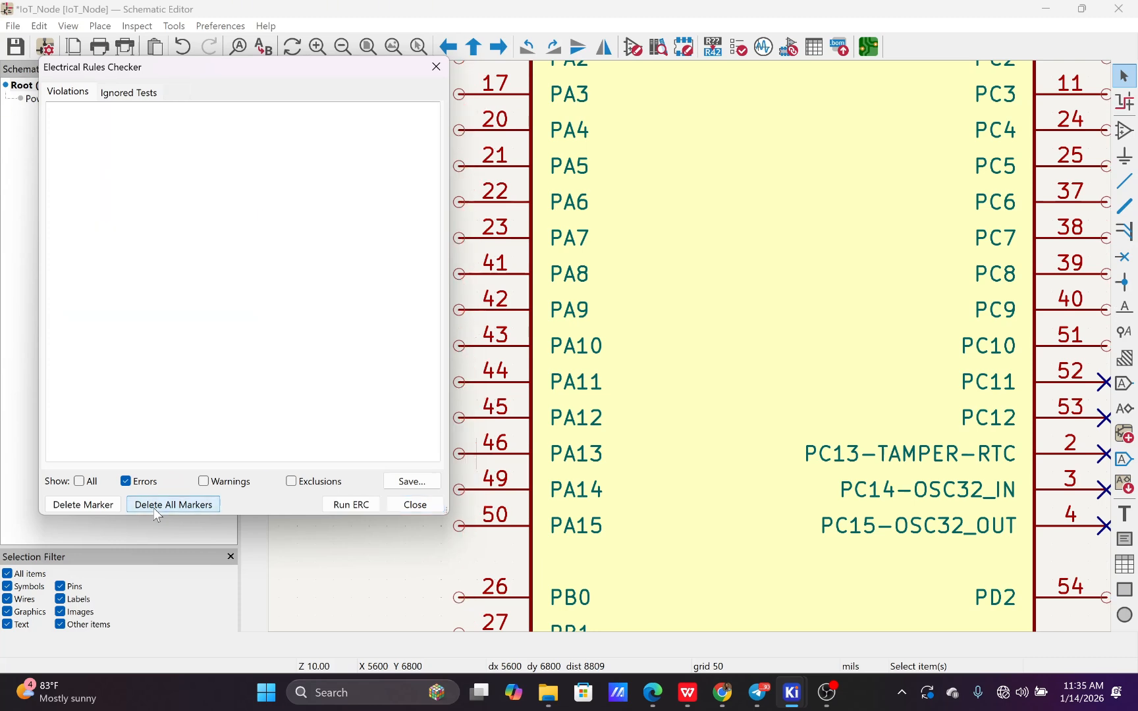
click(408, 506)
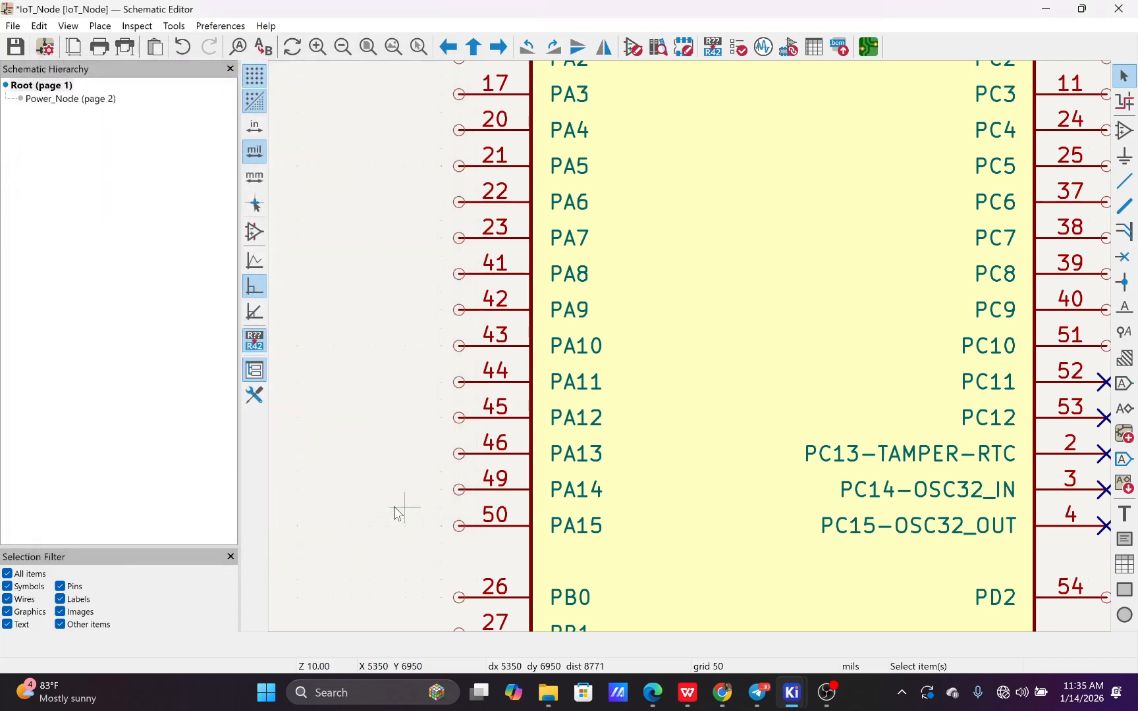
Duplicate resistor R1 three times and place the copies R2, R3 and R4 in a row beside it
scroll(373, 513, down, 6)
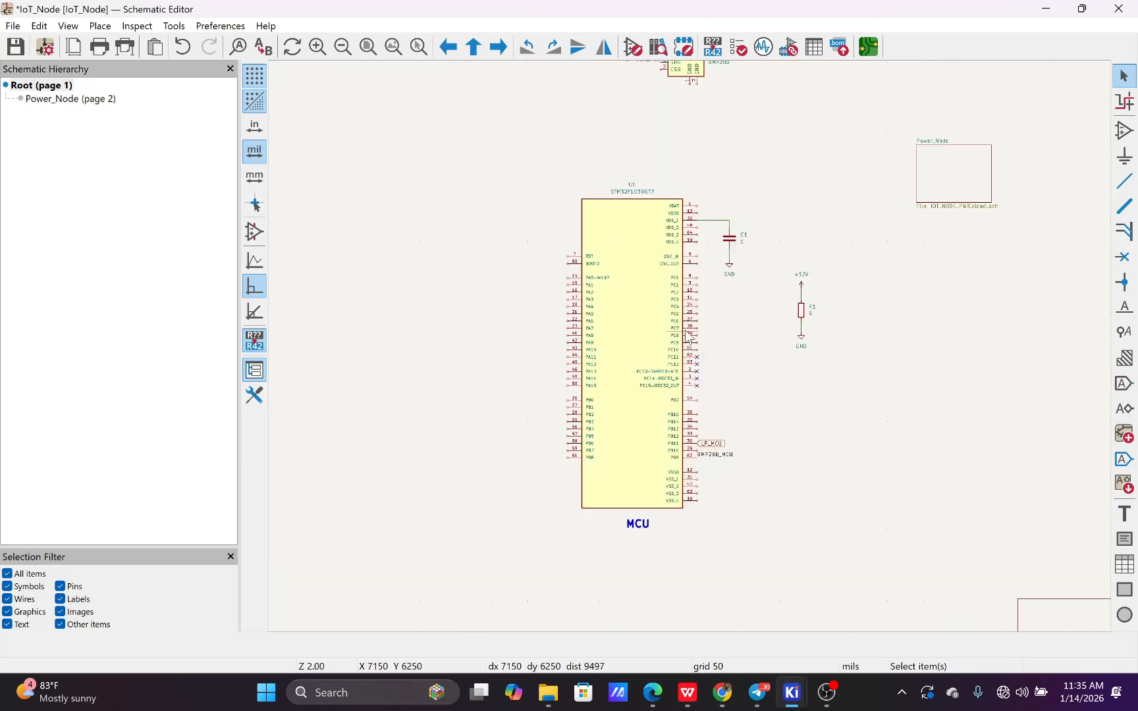
scroll(691, 348, up, 2)
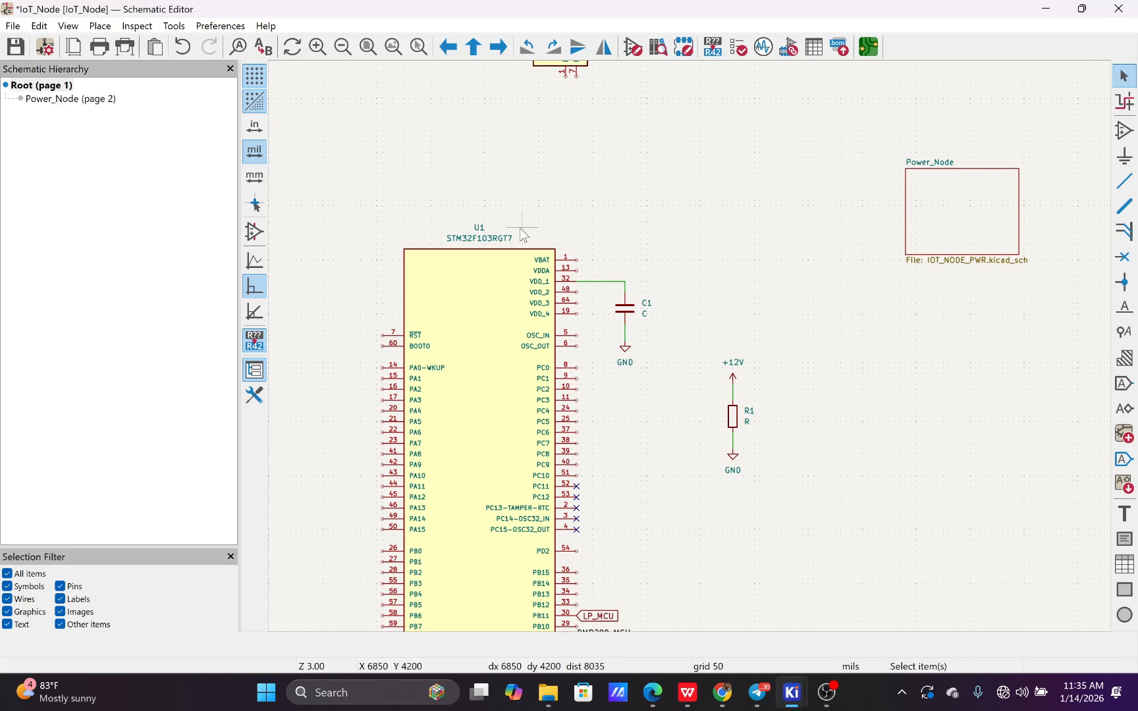
scroll(519, 228, down, 1)
scroll(694, 353, down, 1)
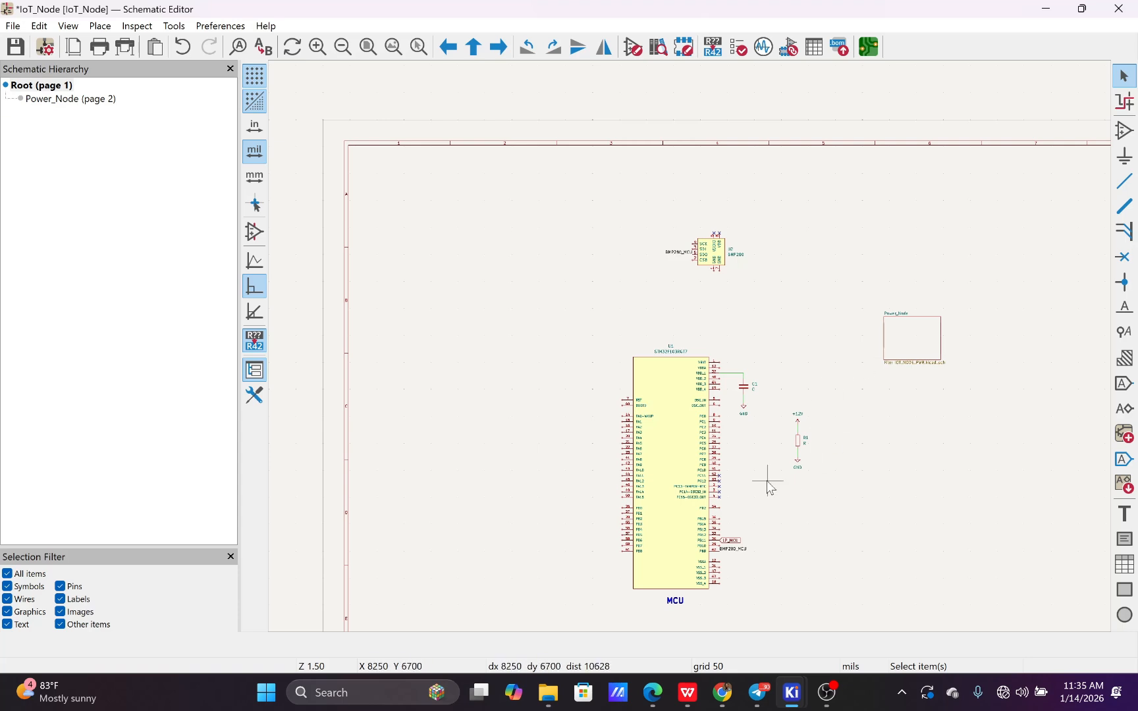
scroll(758, 491, up, 1)
scroll(685, 355, up, 1)
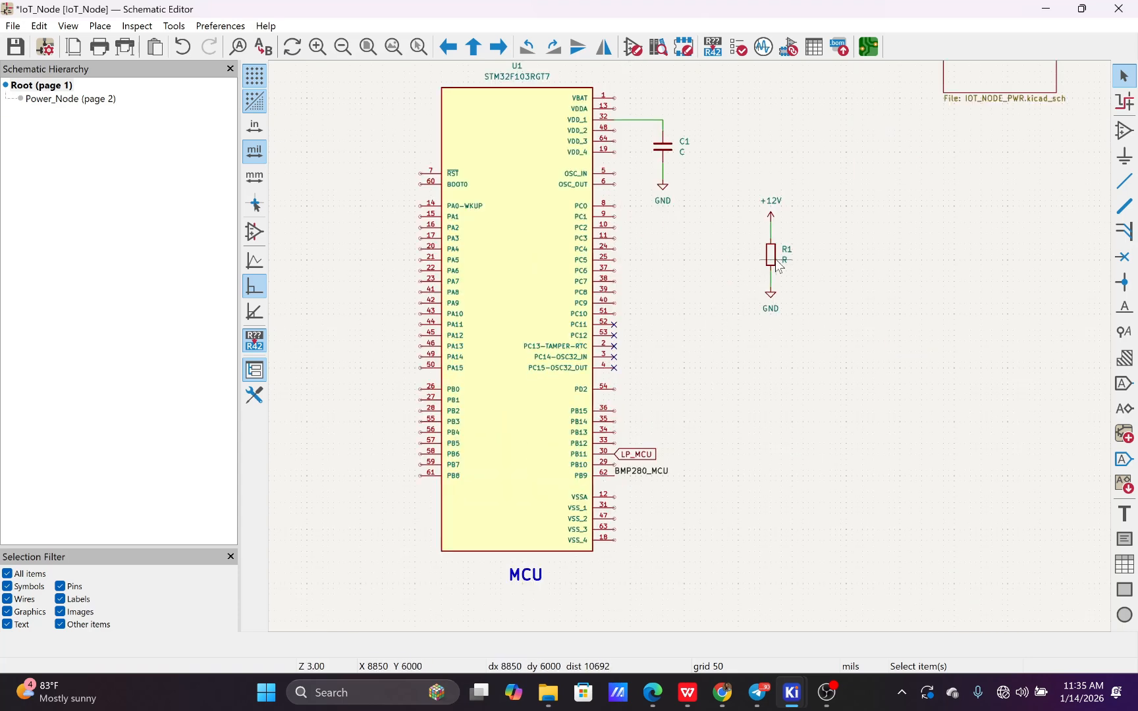
click(776, 261)
key(ctrl+d)
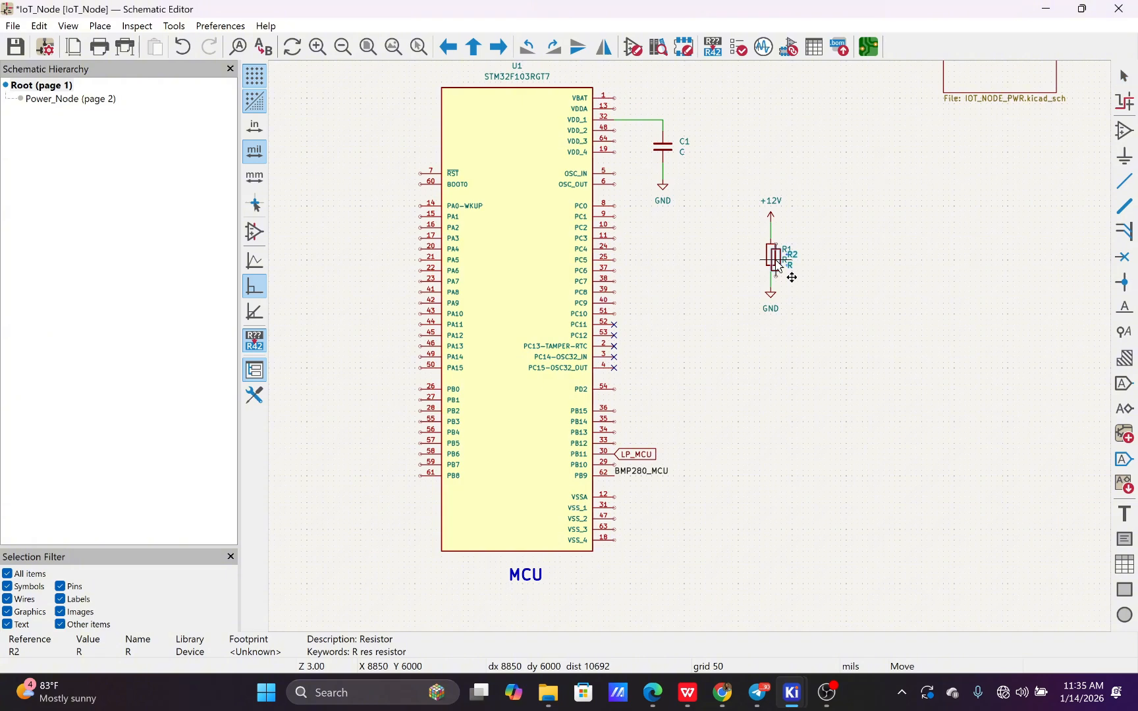
click(845, 260)
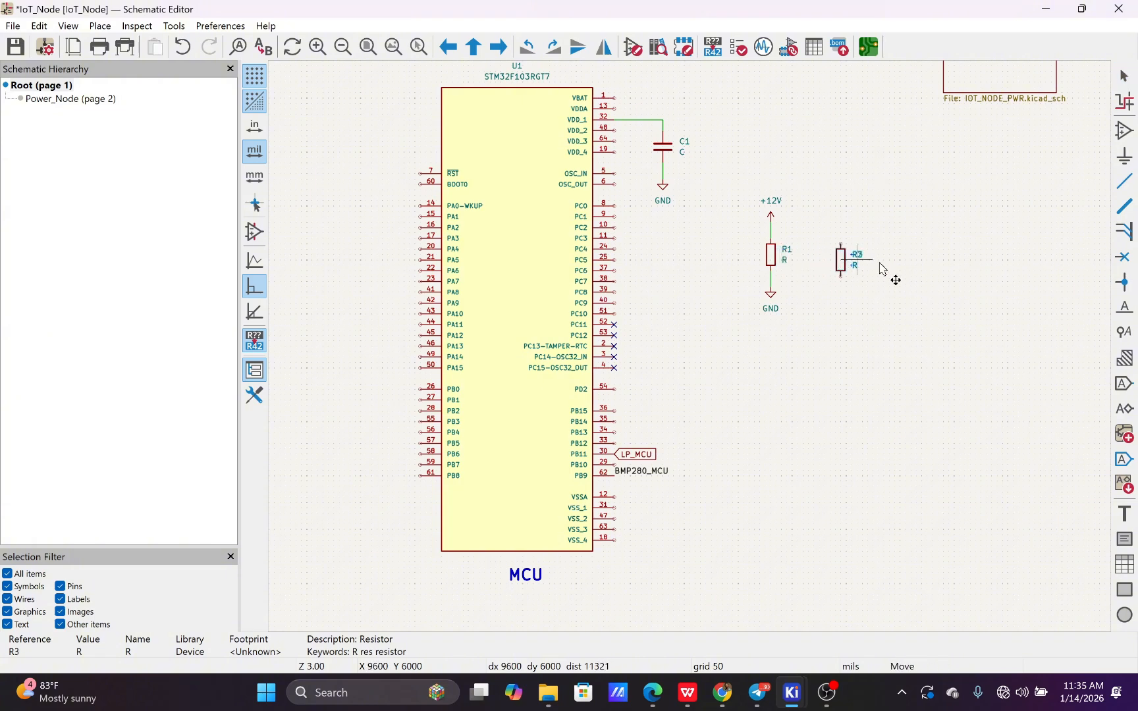
key(ctrl+d)
click(922, 274)
key(ctrl+d)
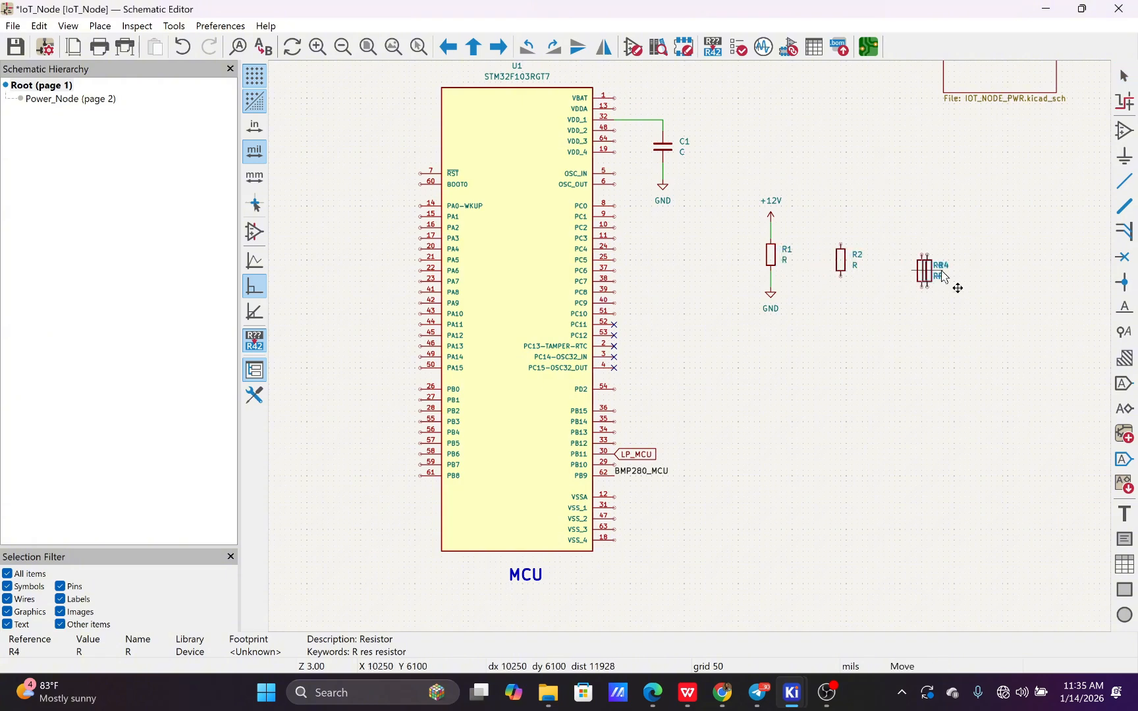
click(972, 274)
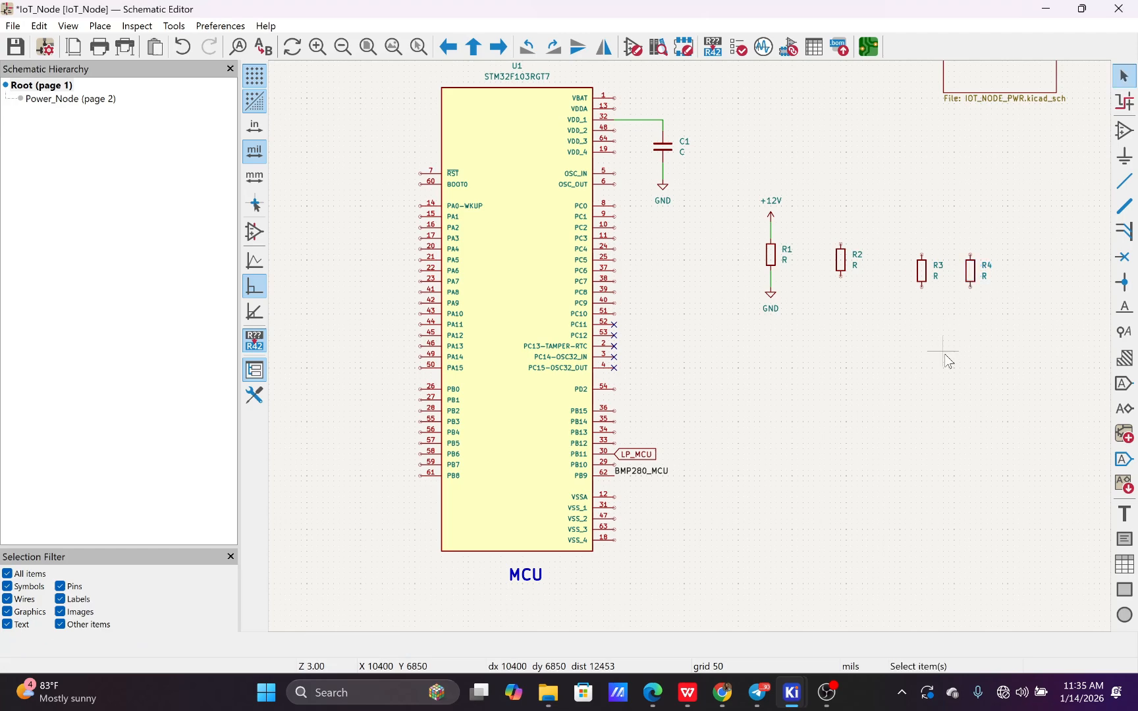
Examine the reference designators of the resistors, capacitor C1, the STM32 microcontroller and the BMP280 sensor
scroll(945, 359, up, 2)
scroll(673, 340, down, 2)
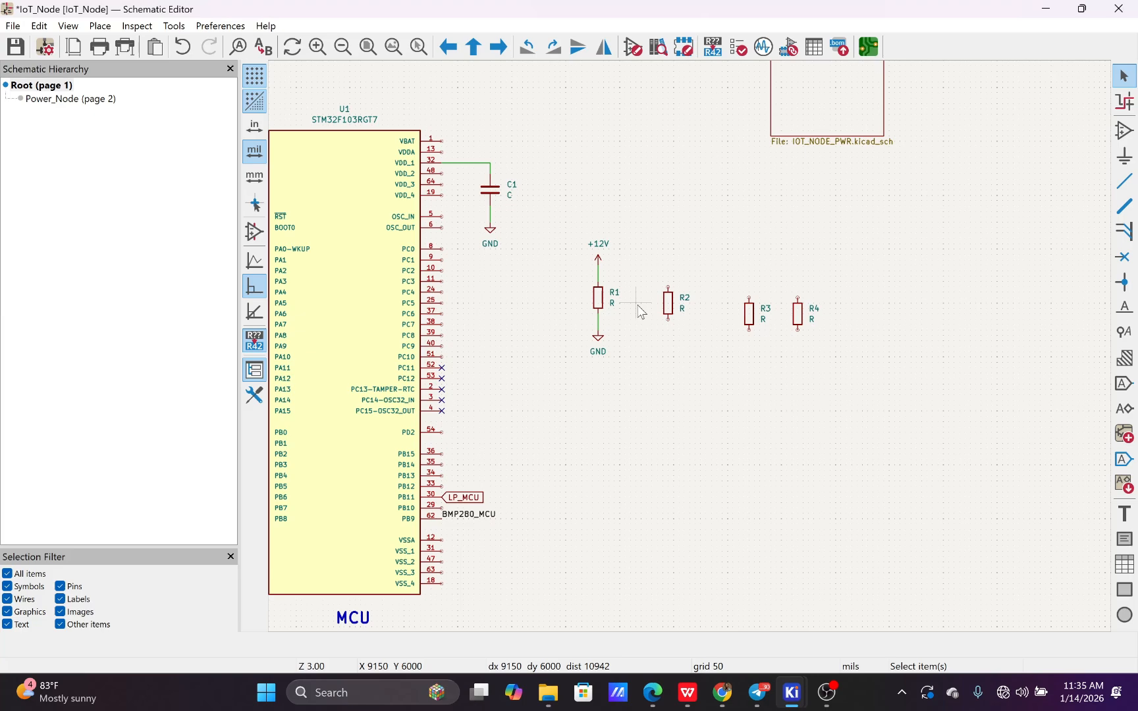
scroll(603, 300, up, 2)
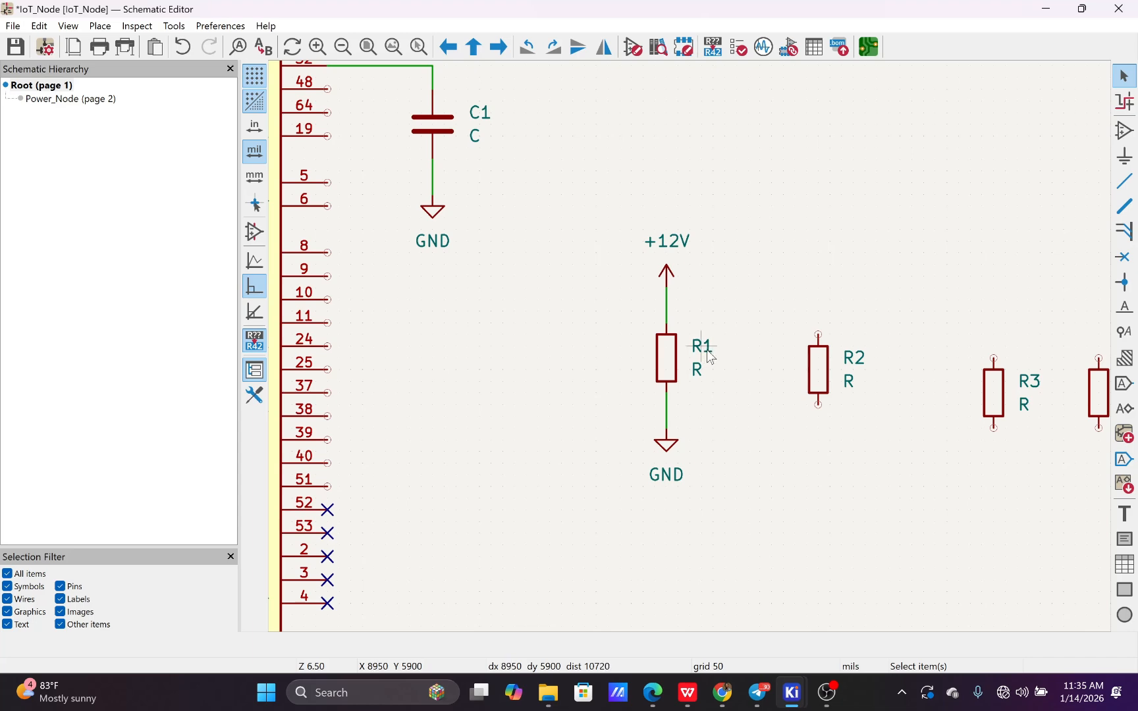
scroll(916, 373, down, 1)
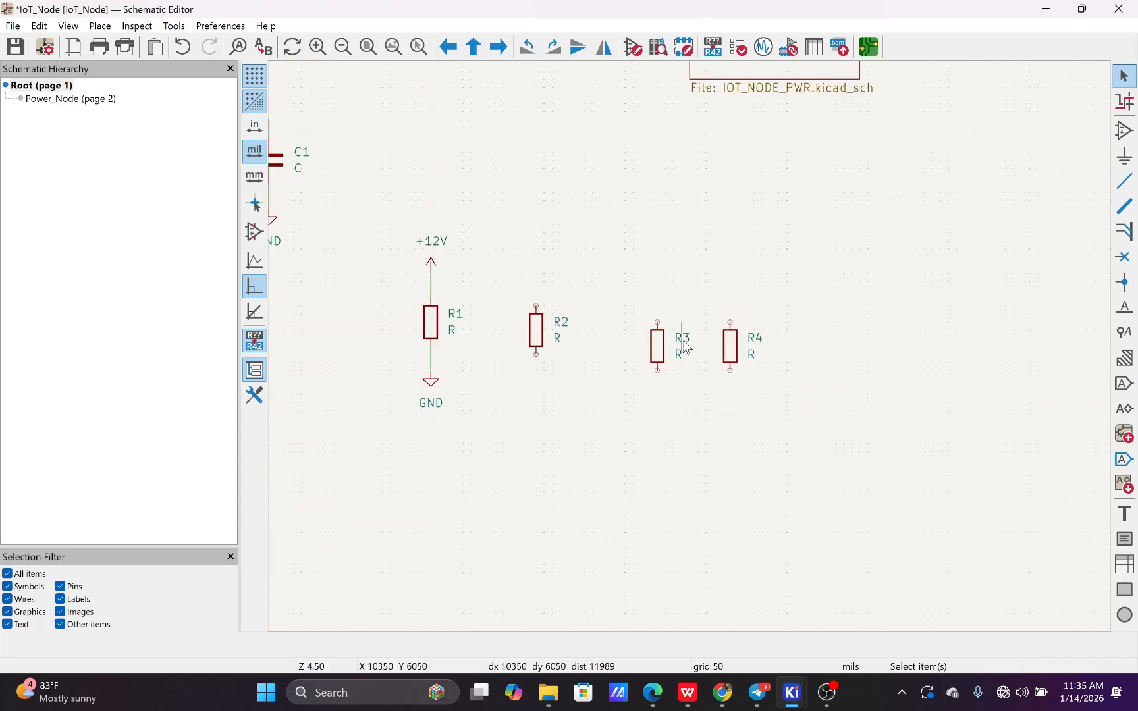
scroll(755, 346, down, 4)
scroll(625, 335, up, 4)
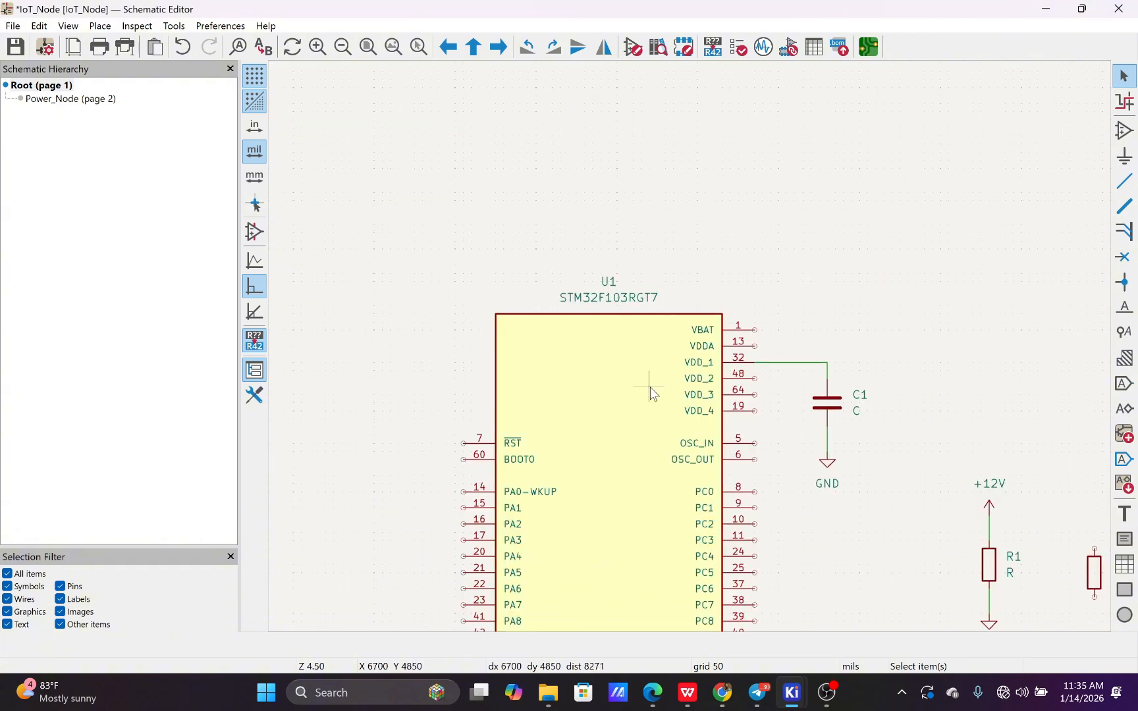
scroll(691, 277, down, 2)
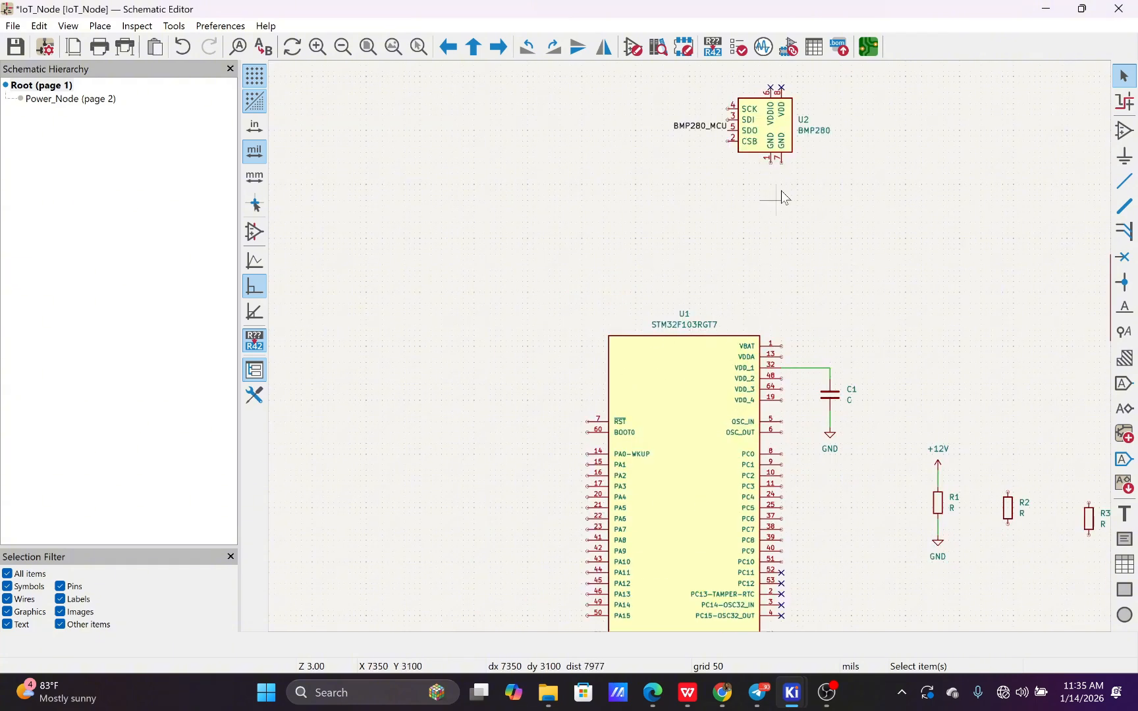
scroll(796, 144, up, 4)
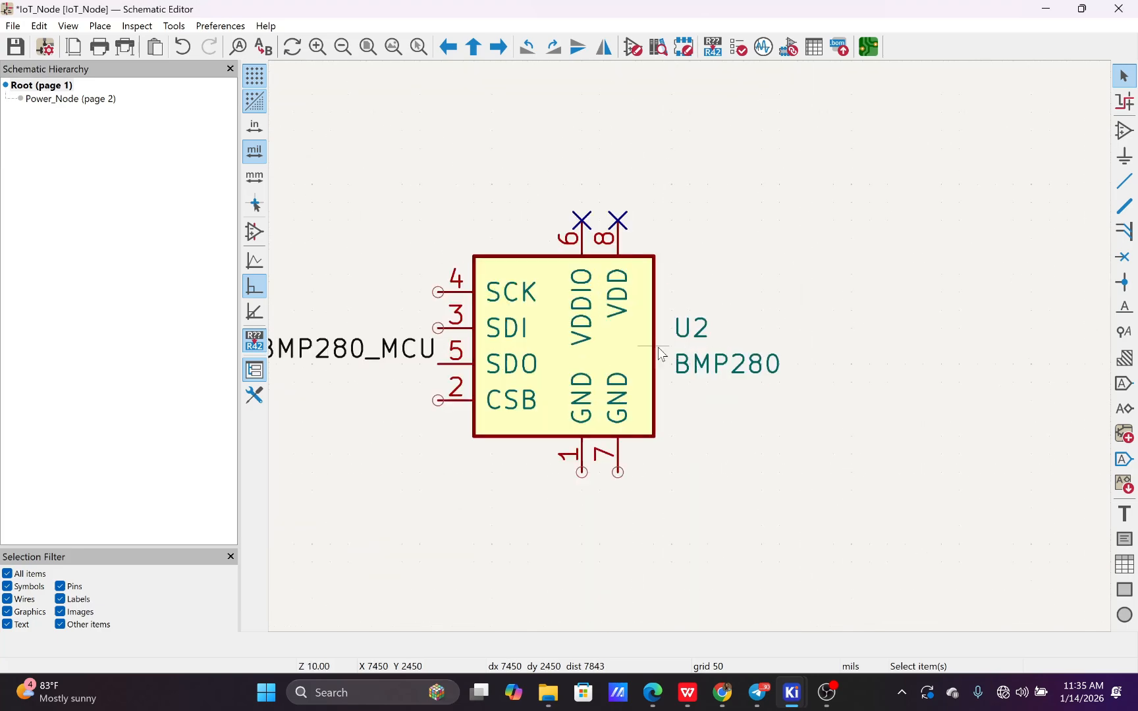
Delete the unconnected resistor R2 beside R1 from the root sheet
scroll(679, 345, down, 2)
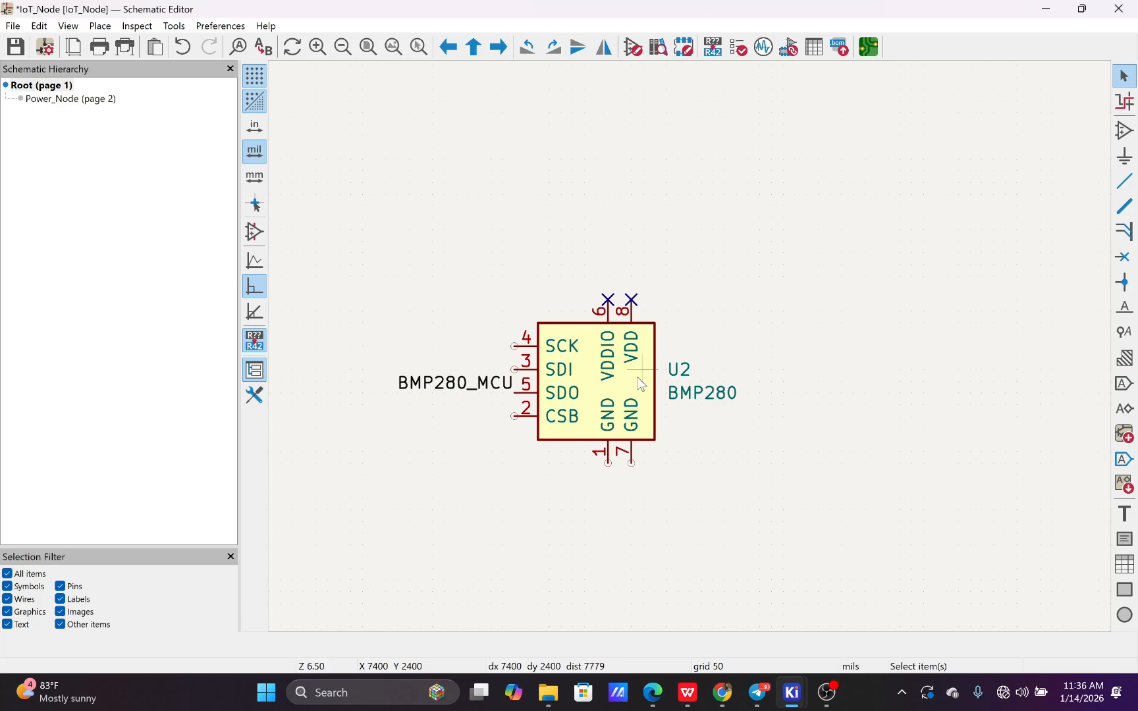
scroll(619, 524, down, 2)
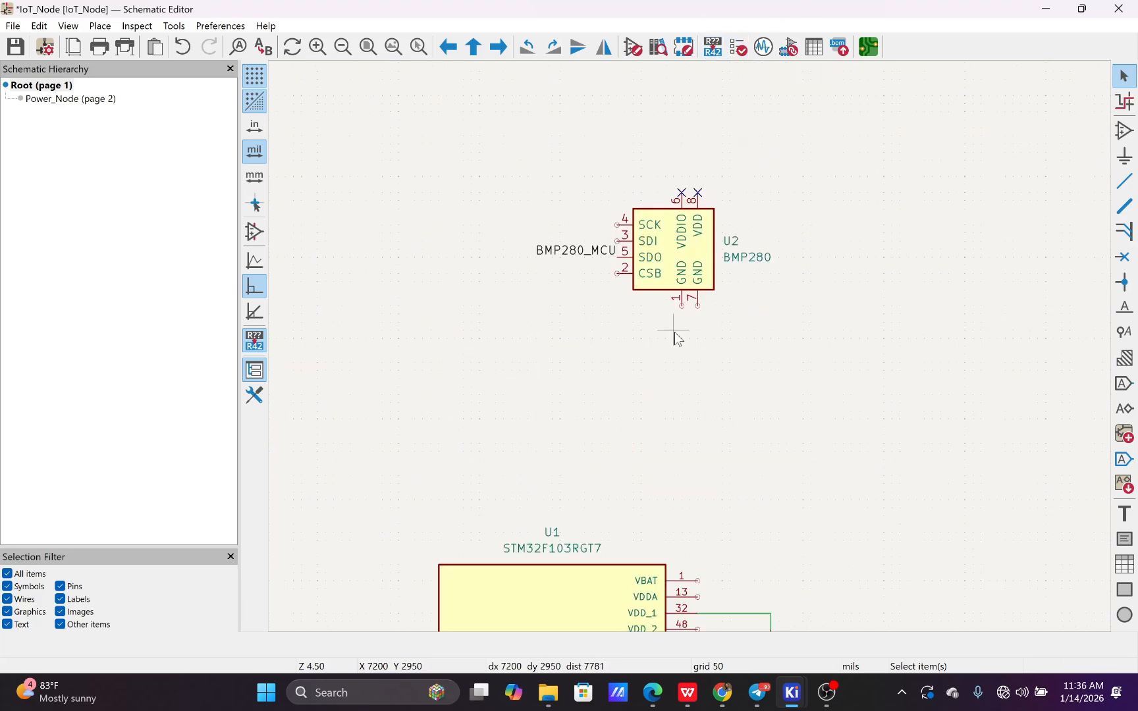
scroll(685, 346, down, 2)
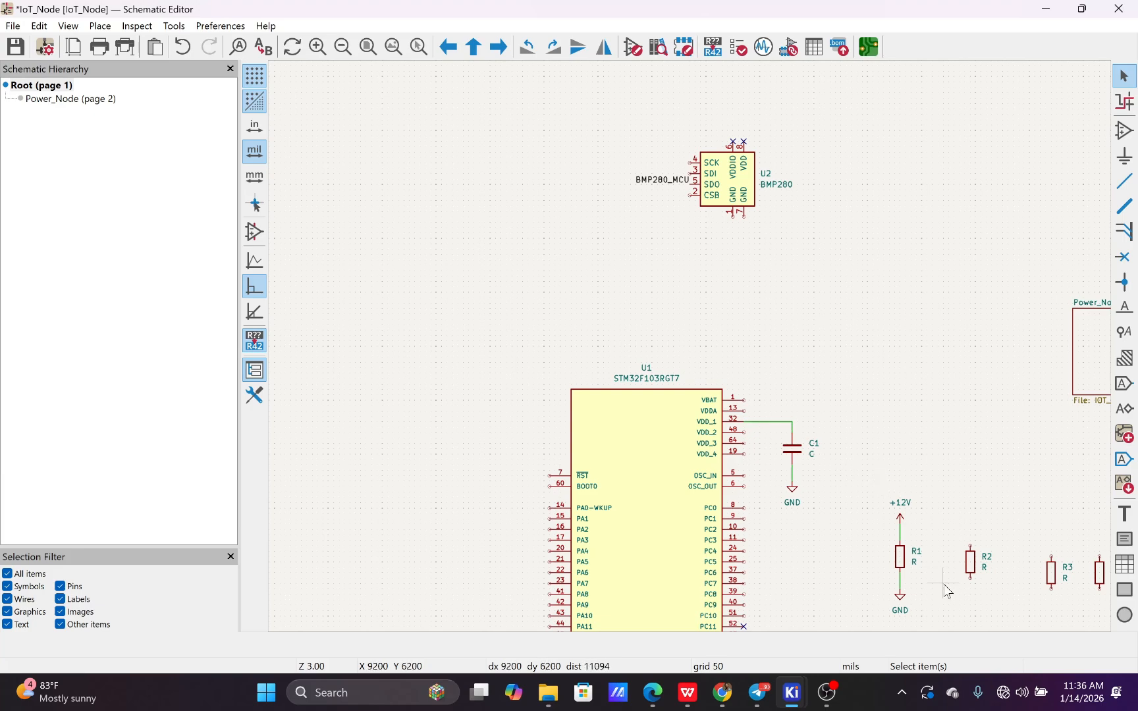
click(971, 572)
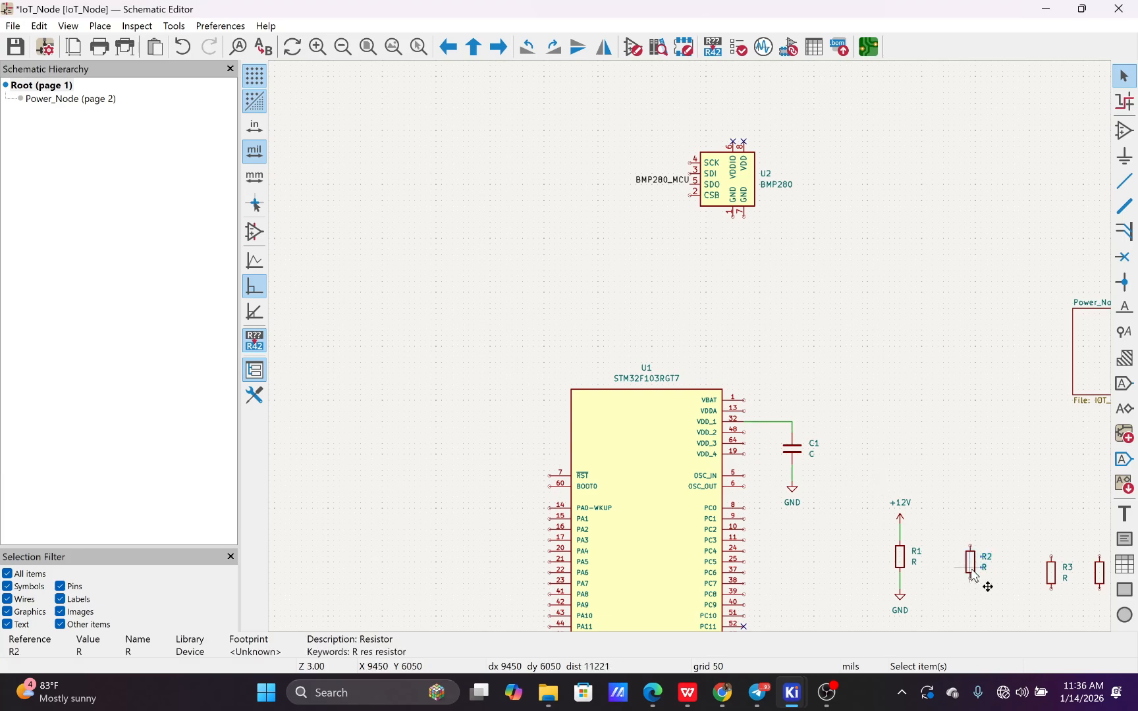
key(F4)
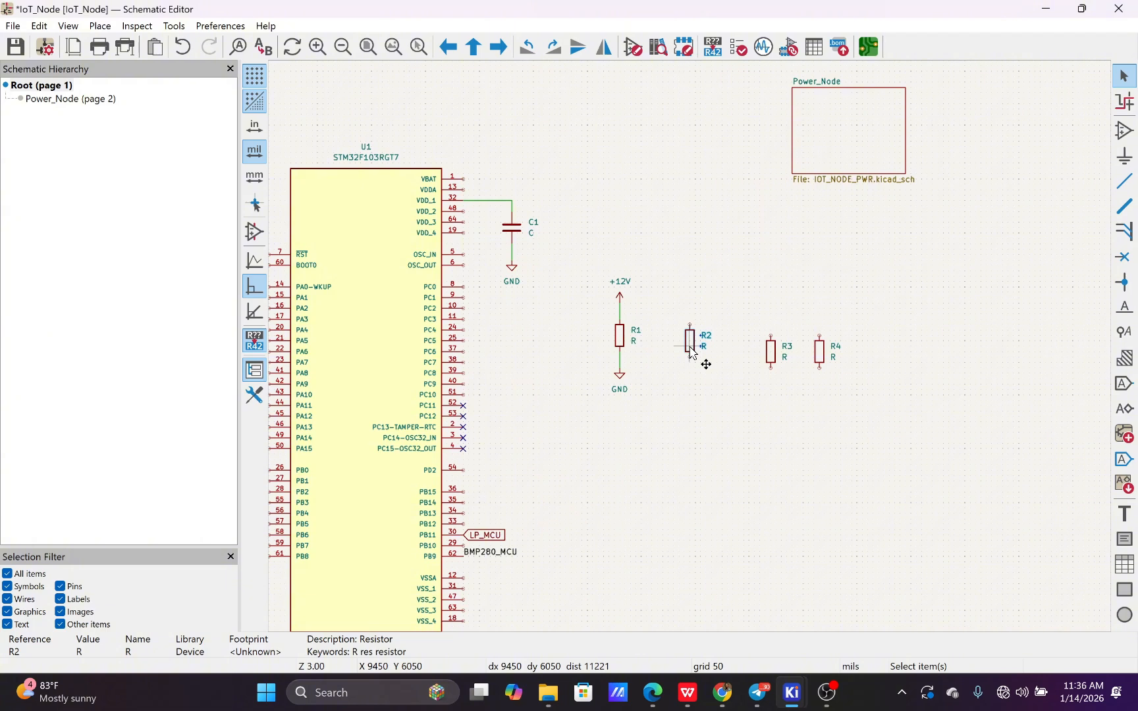
key(Delete)
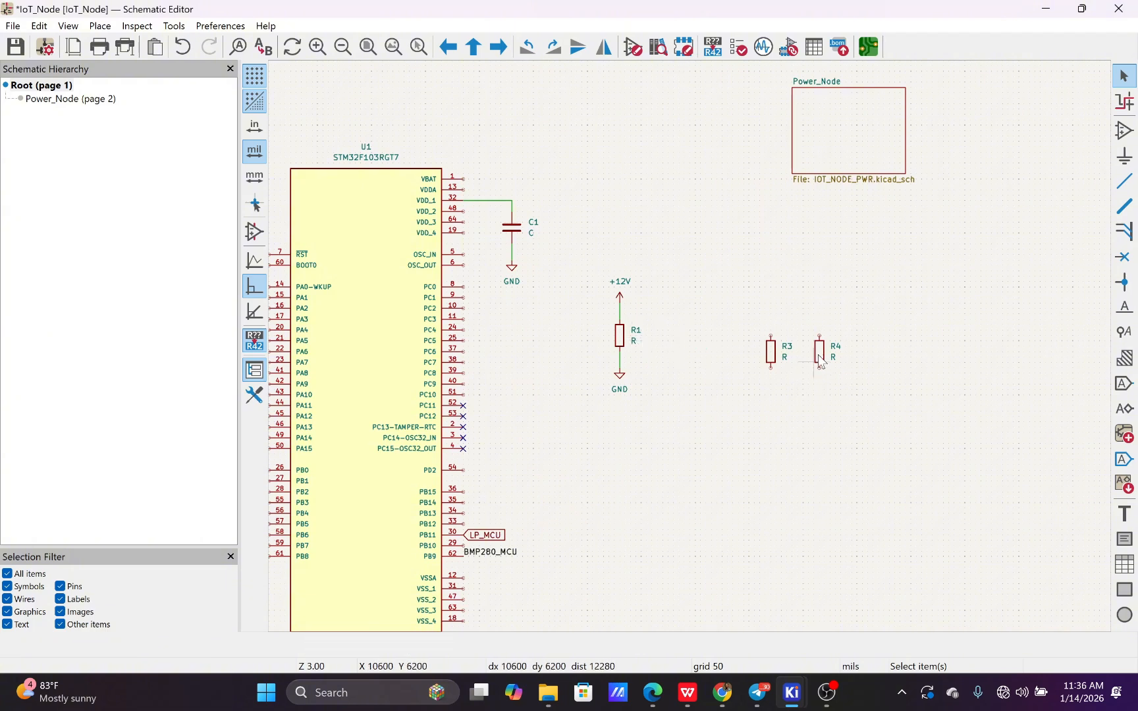
Re-annotate the entire schematic, resetting existing annotations and sorting symbols by X position, then check the resistors' new designators
click(712, 47)
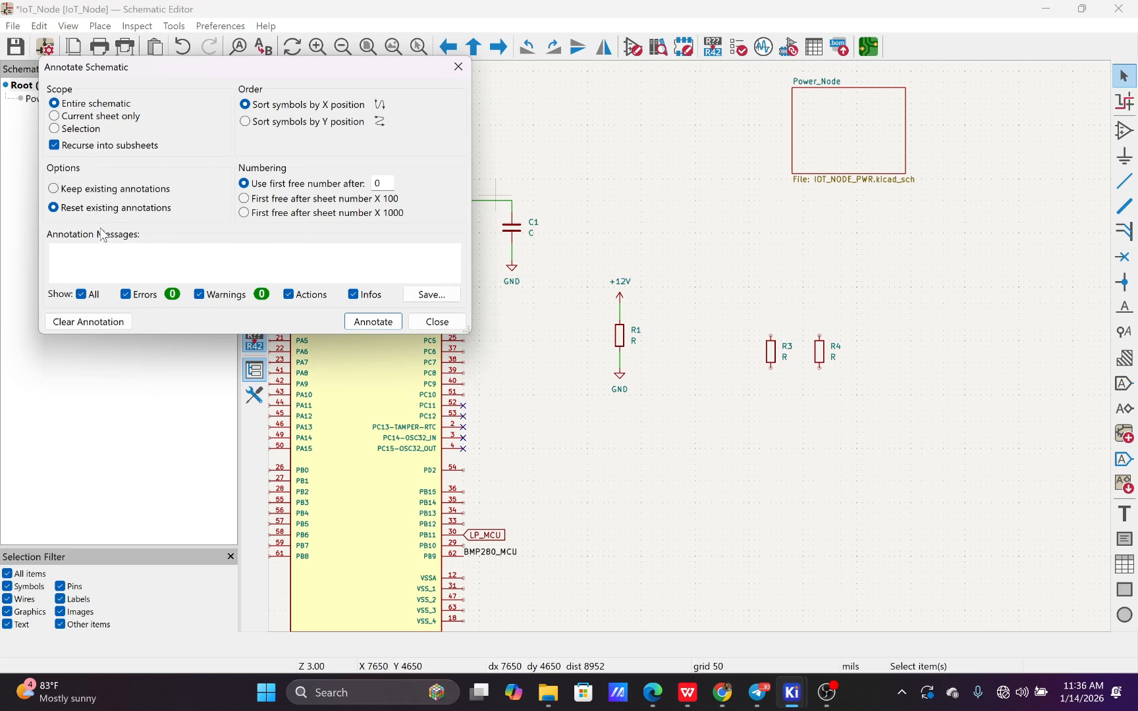
click(373, 323)
click(437, 321)
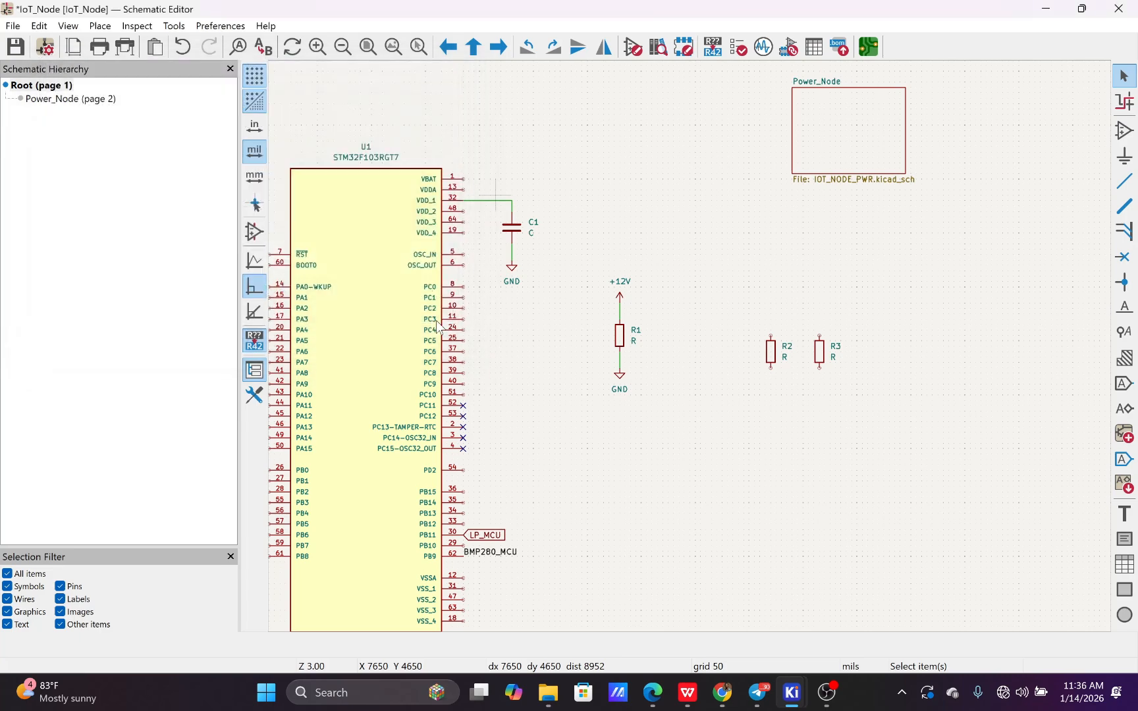
scroll(699, 339, up, 3)
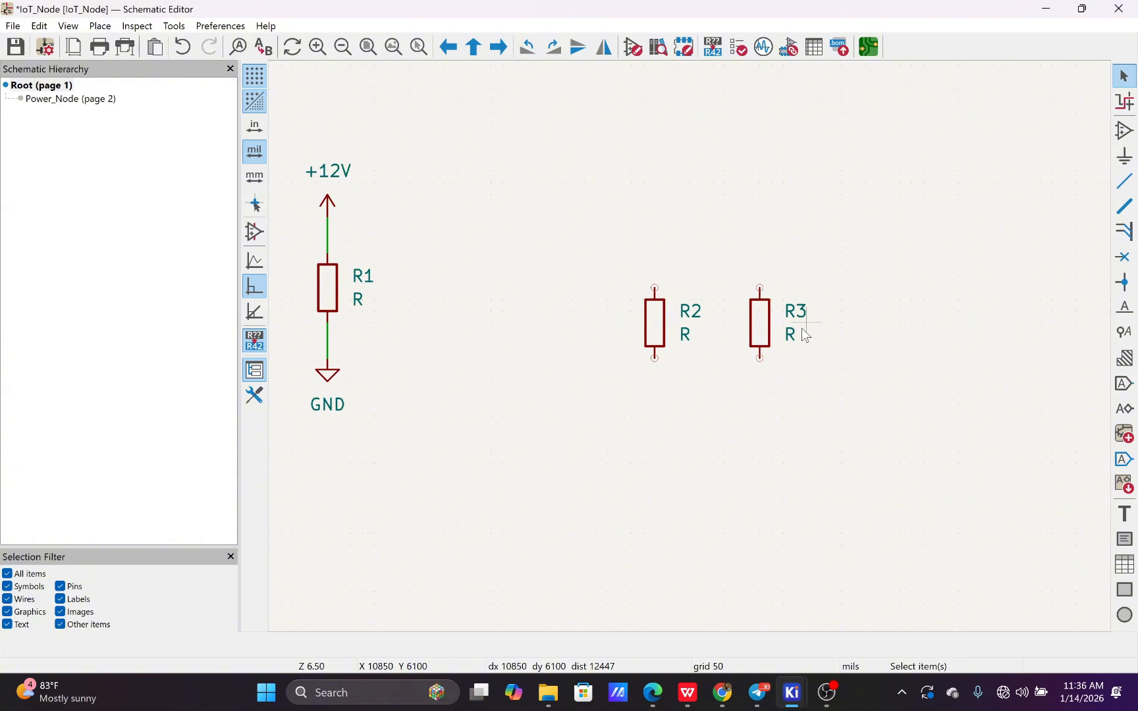
scroll(690, 341, down, 5)
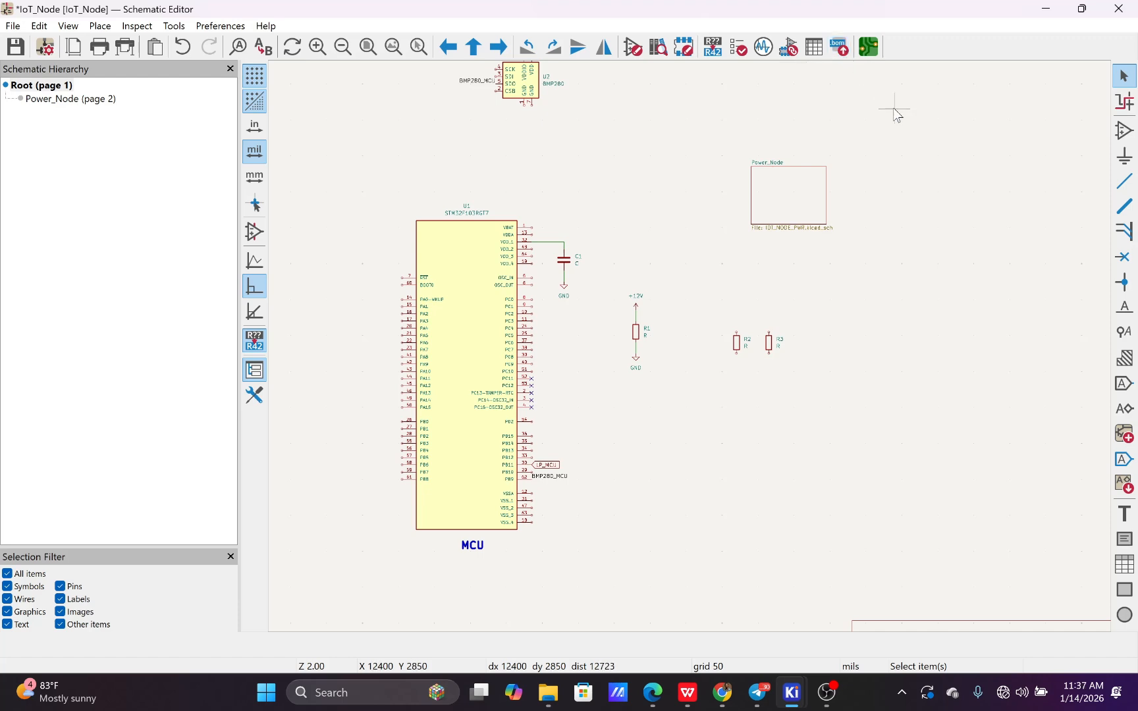
Switch to the PCB Editor to view the IoT_Node board sheet, then return to the schematic
click(871, 47)
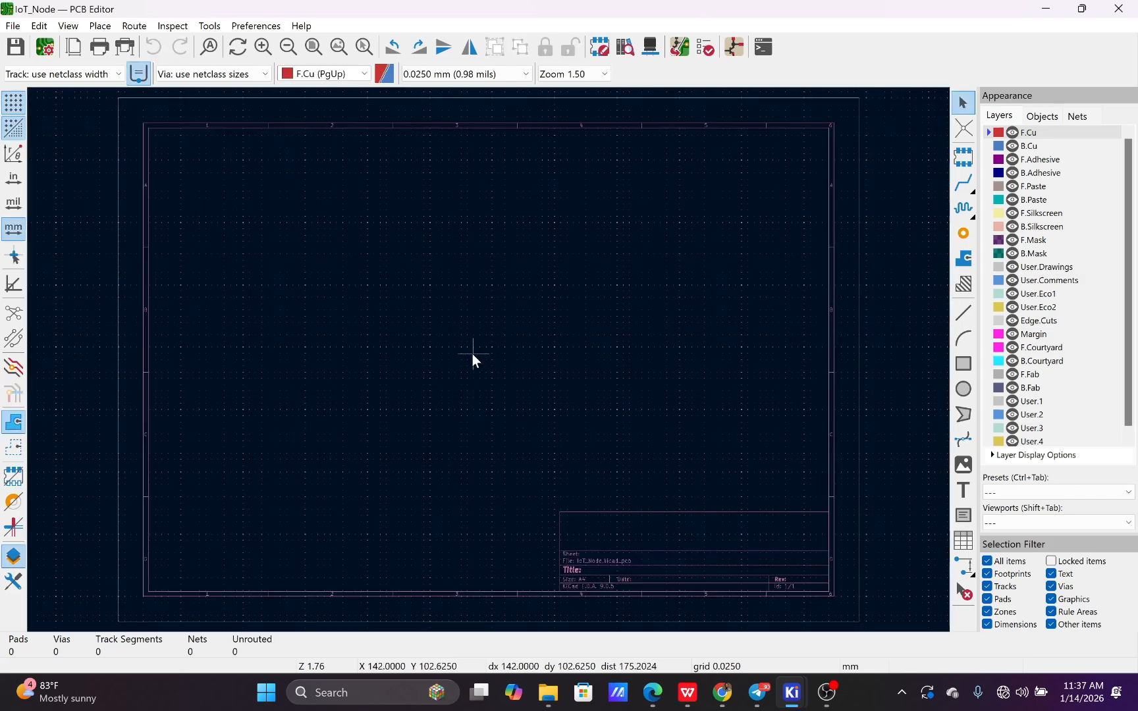
scroll(490, 359, down, 2)
scroll(567, 348, up, 2)
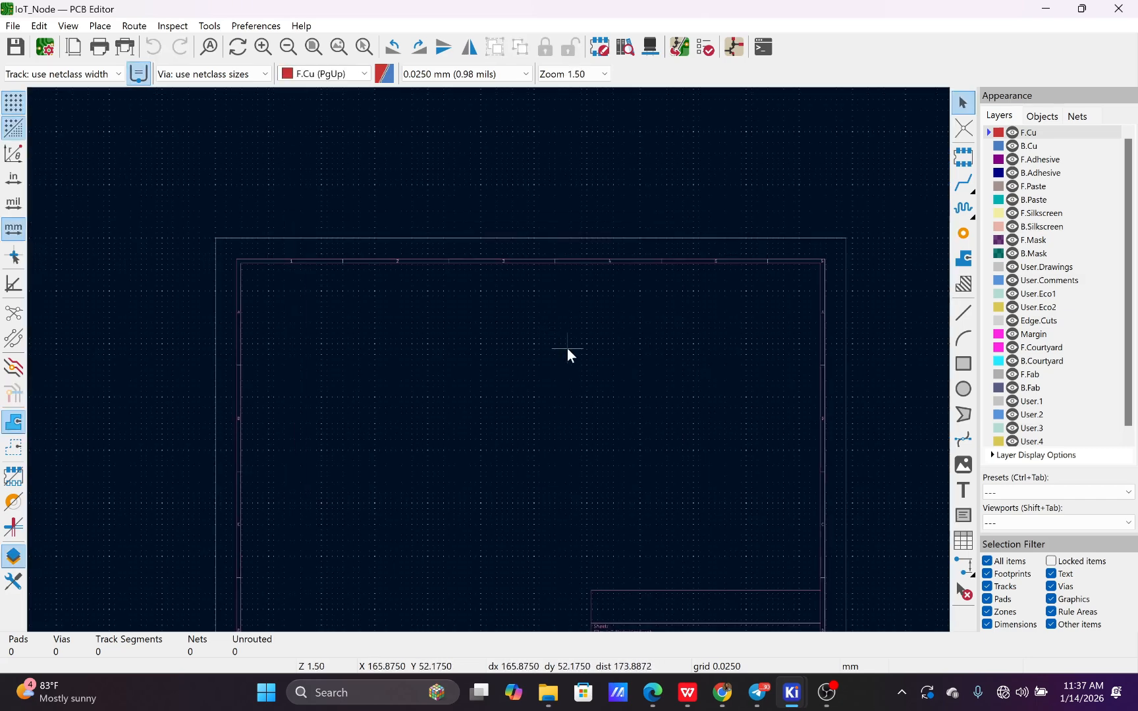
scroll(522, 367, down, 2)
scroll(521, 366, up, 2)
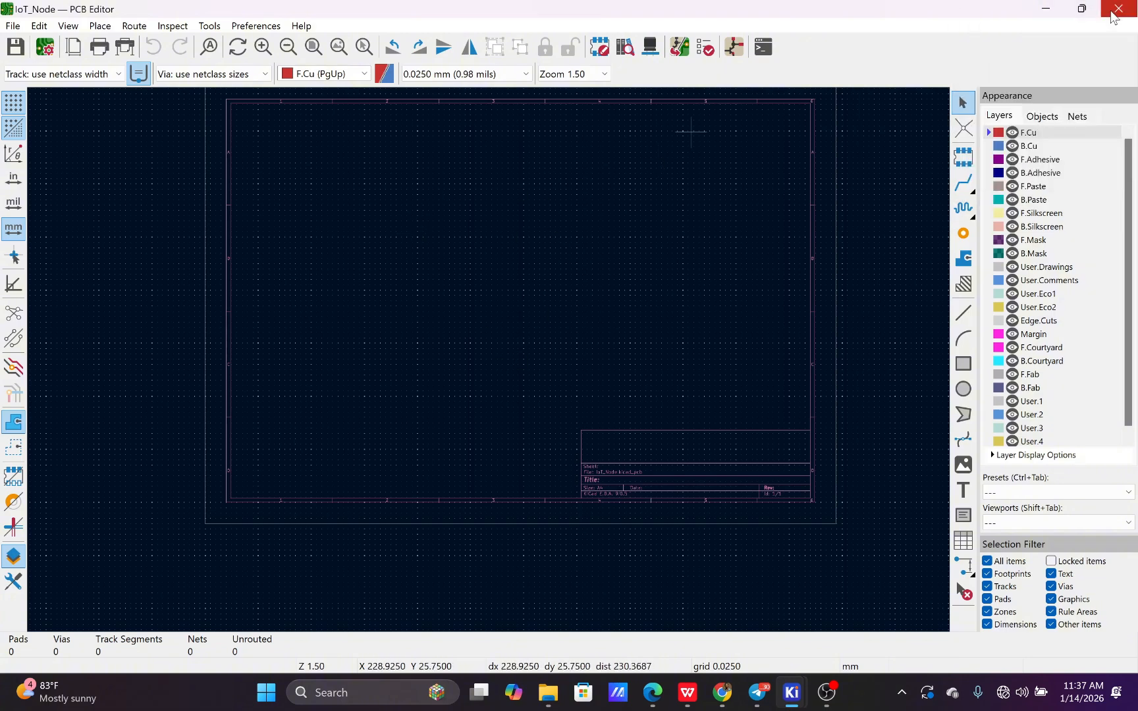
click(1047, 10)
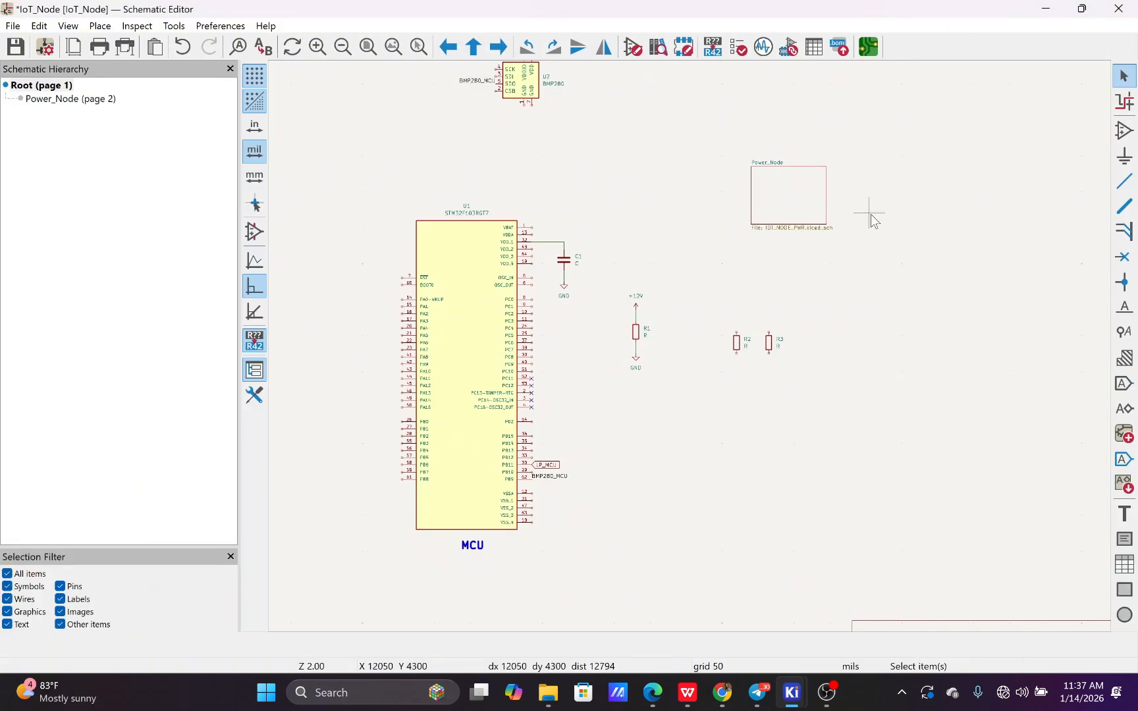
Open the footprint assignment tool and review the listed capacitor, resistor, microcontroller and sensor symbols with their footprints
click(789, 46)
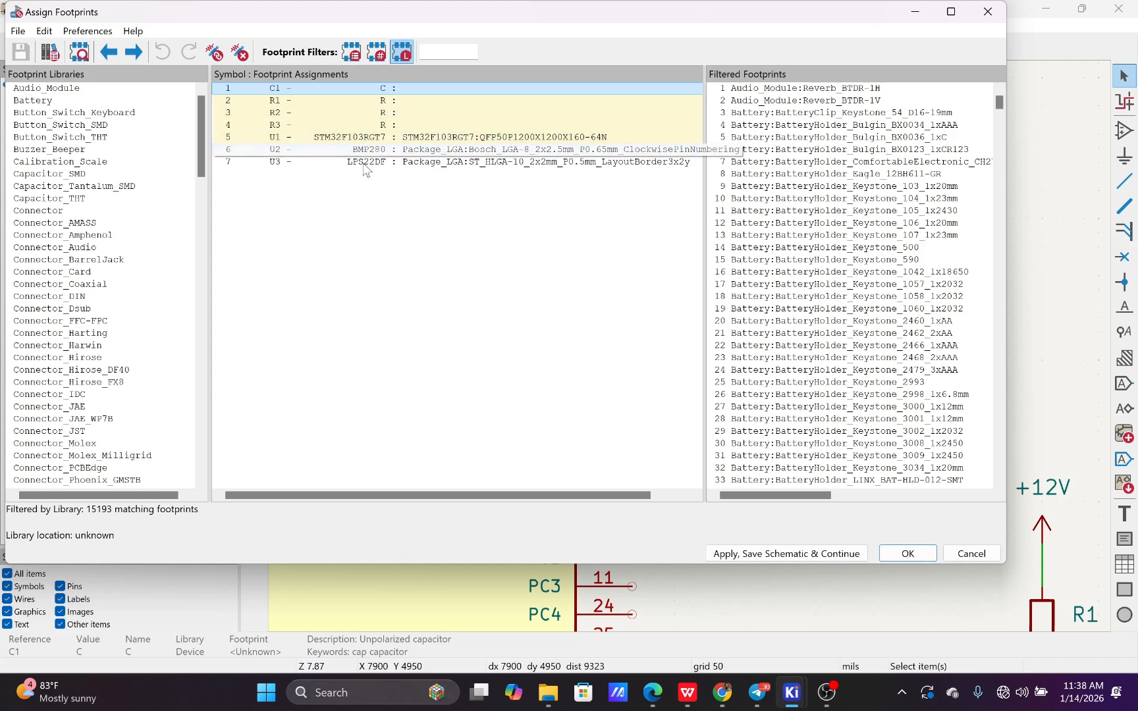
click(404, 151)
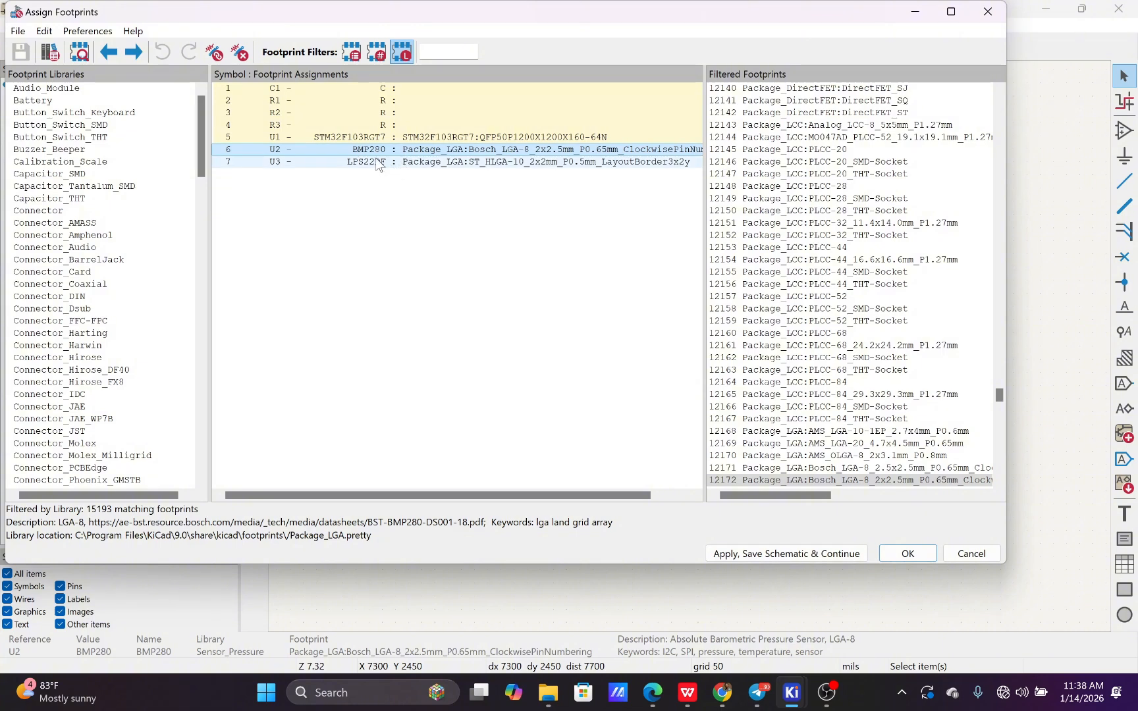
click(281, 100)
click(276, 89)
click(278, 102)
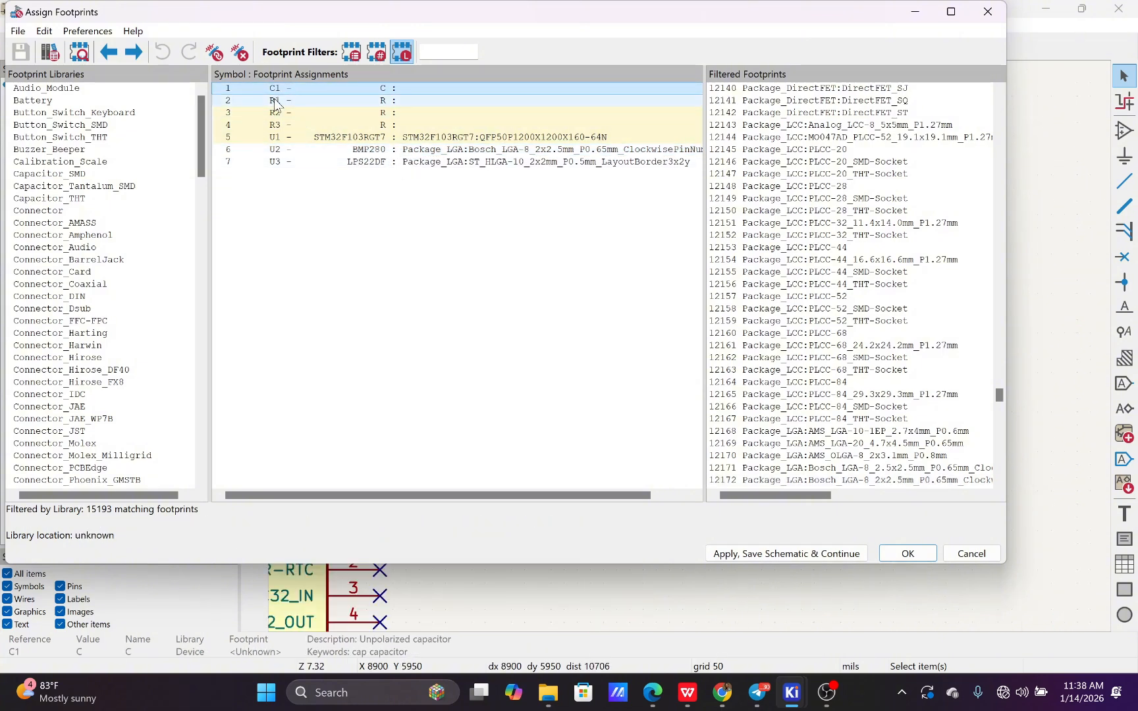
click(281, 115)
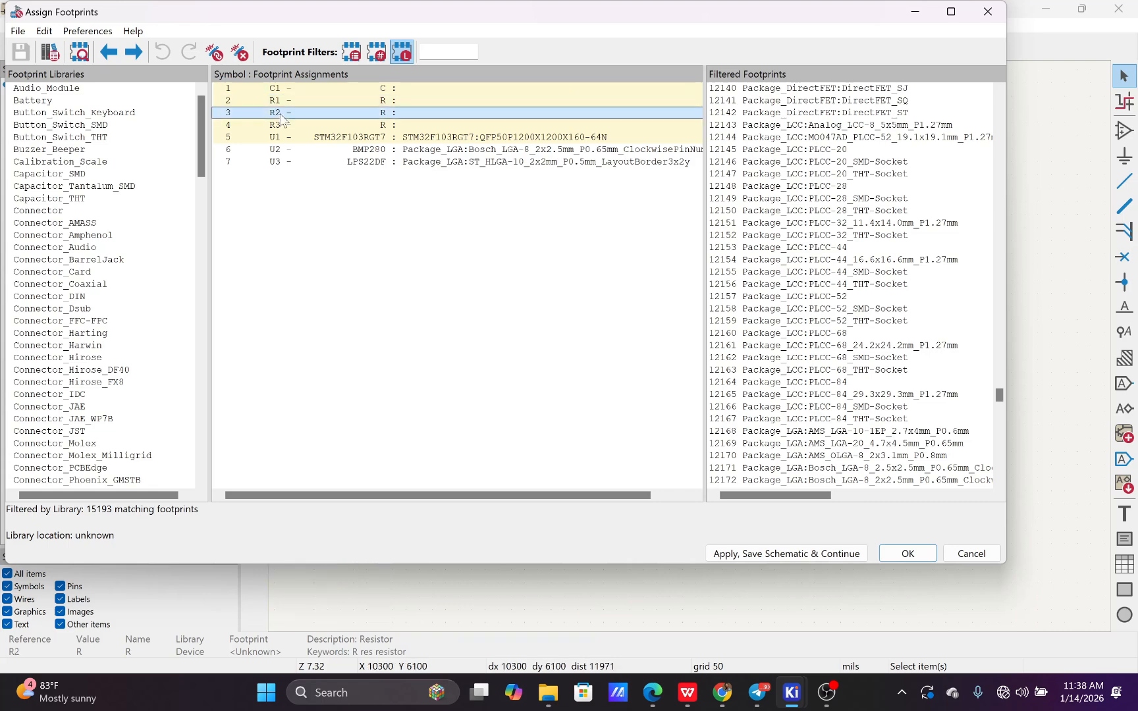
click(292, 135)
click(299, 162)
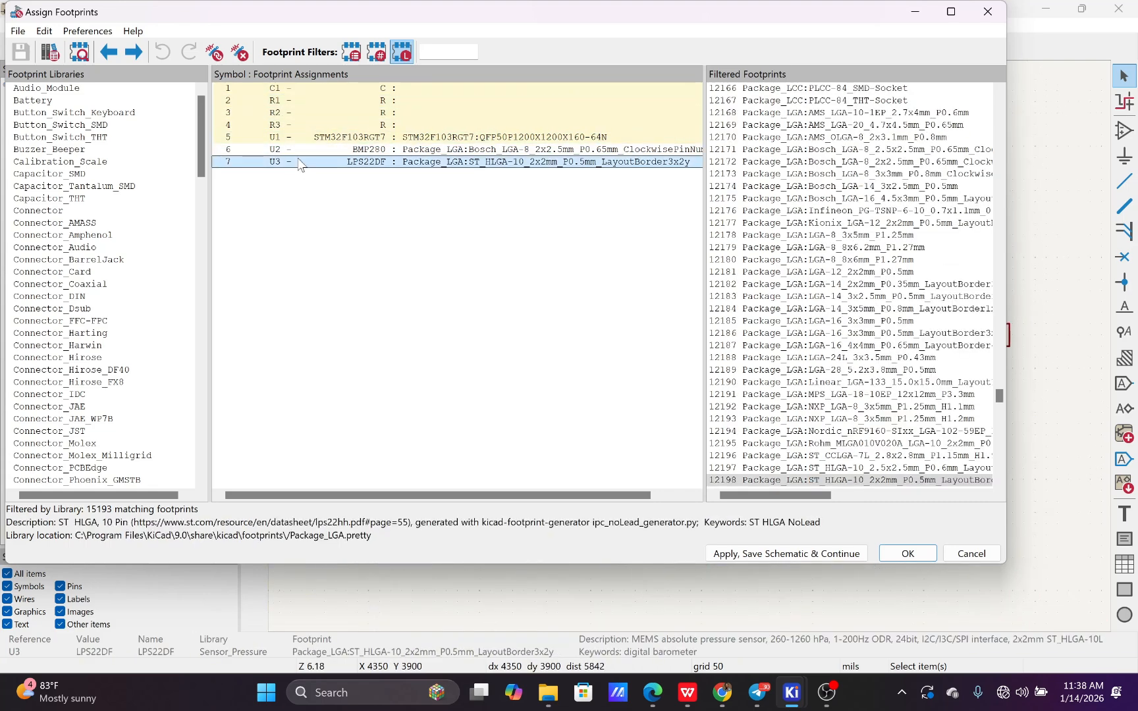
click(288, 152)
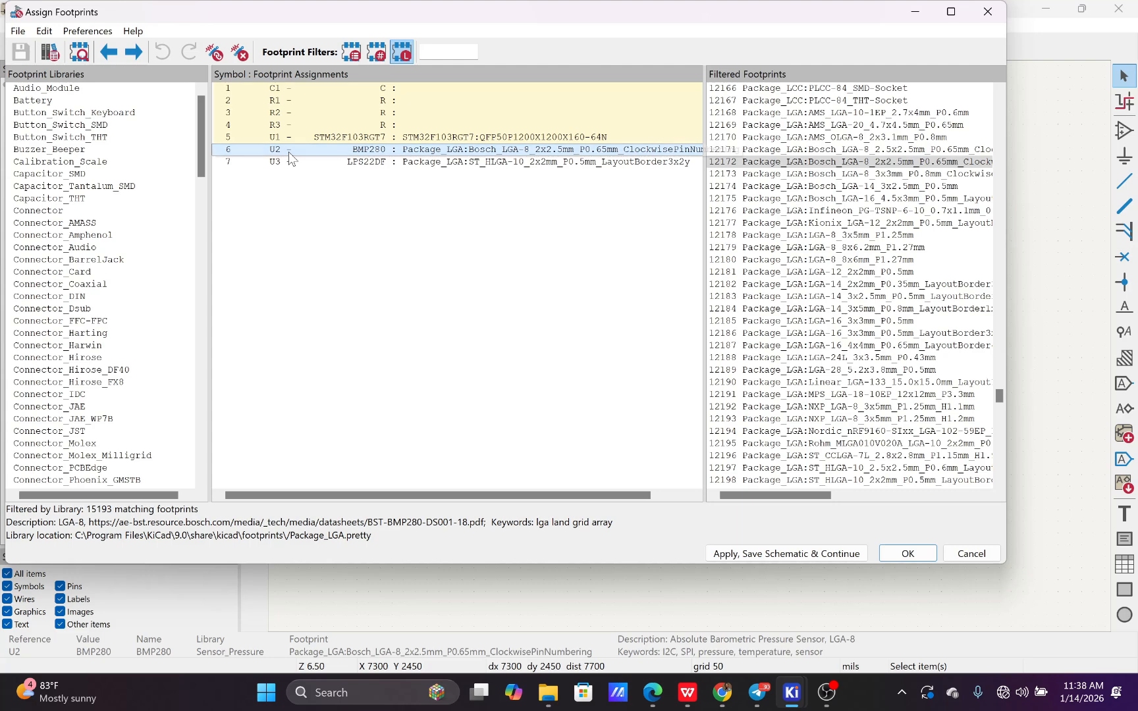
click(381, 164)
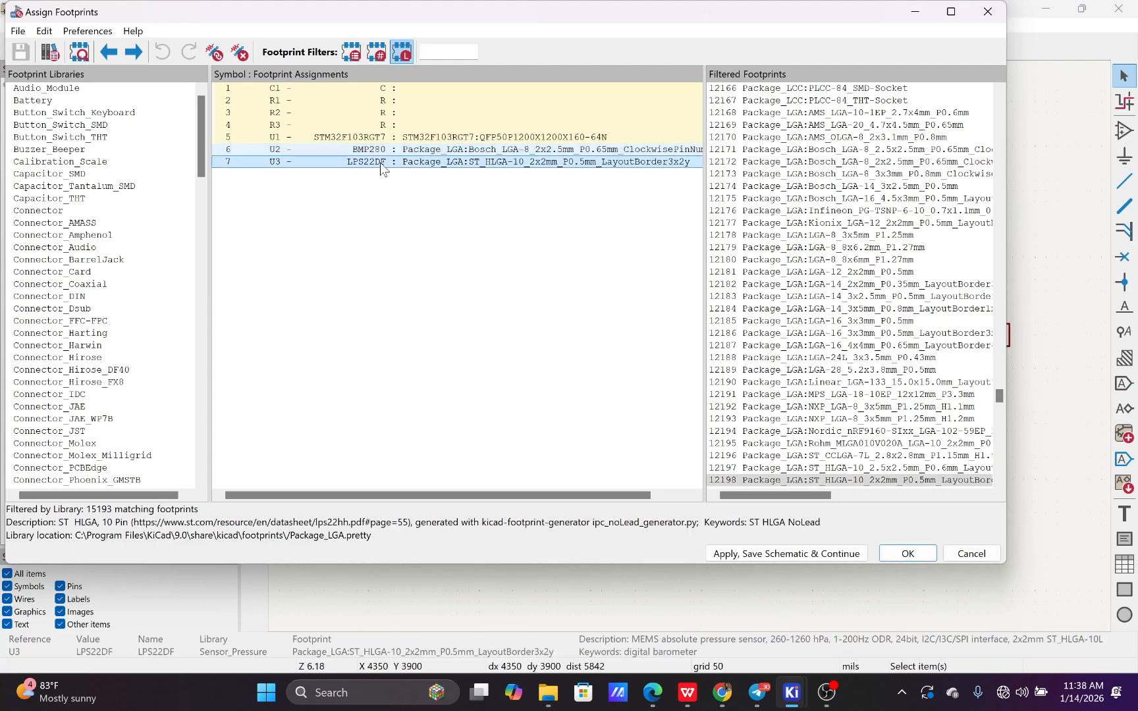
Compare the footprint entries of C1 and R1 to R3 with those of U1, U2 and U3
click(418, 102)
click(406, 128)
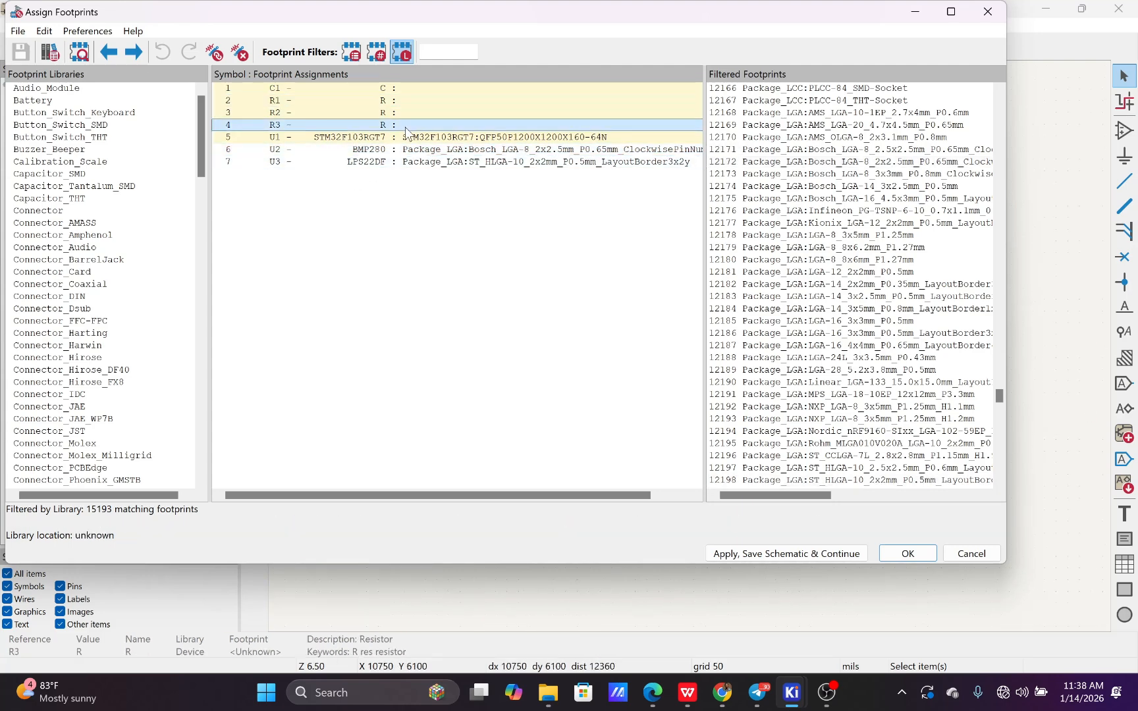
click(403, 113)
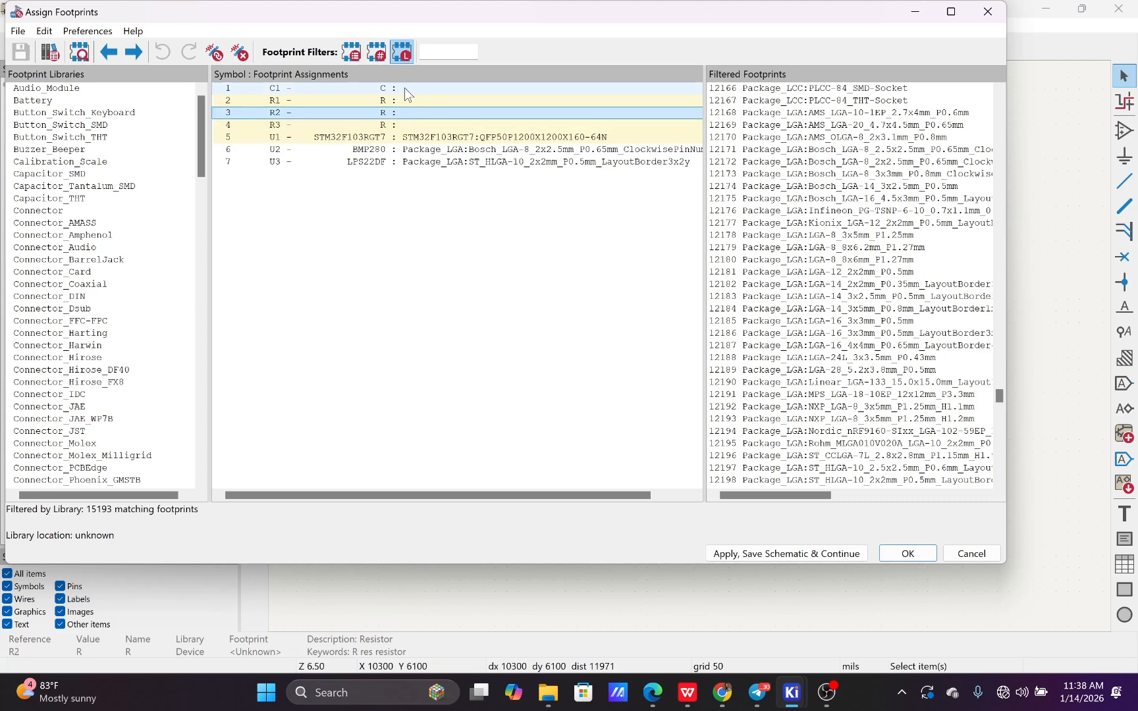
click(403, 88)
click(406, 99)
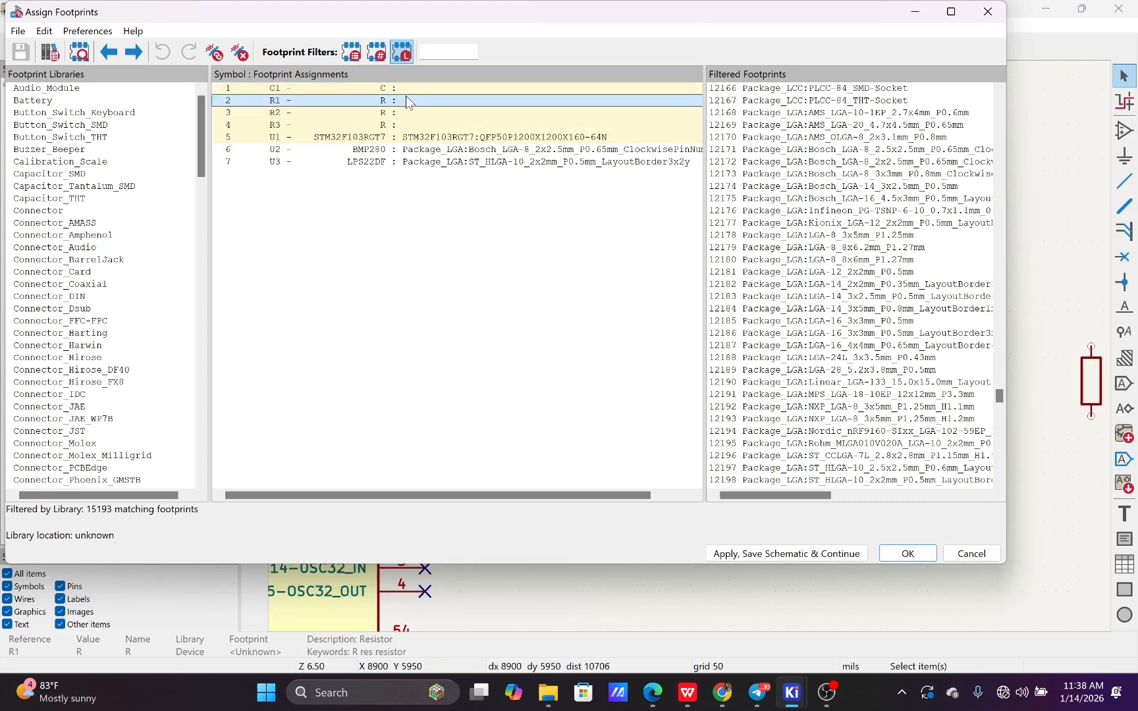
click(406, 112)
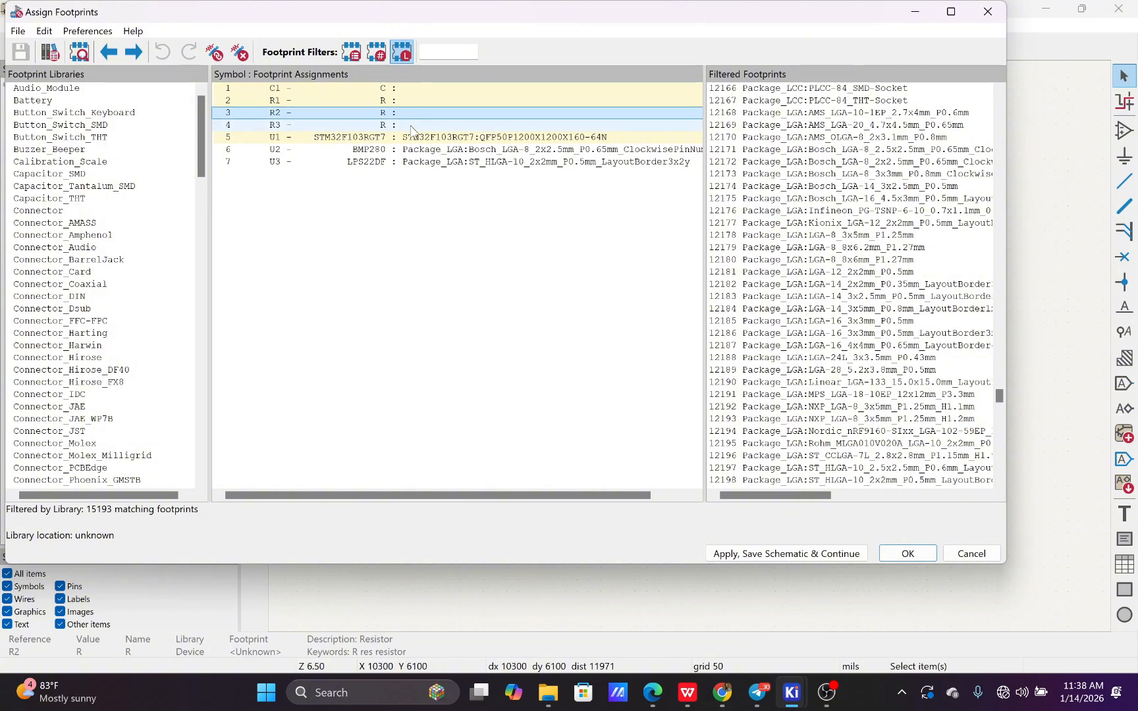
click(412, 125)
click(415, 137)
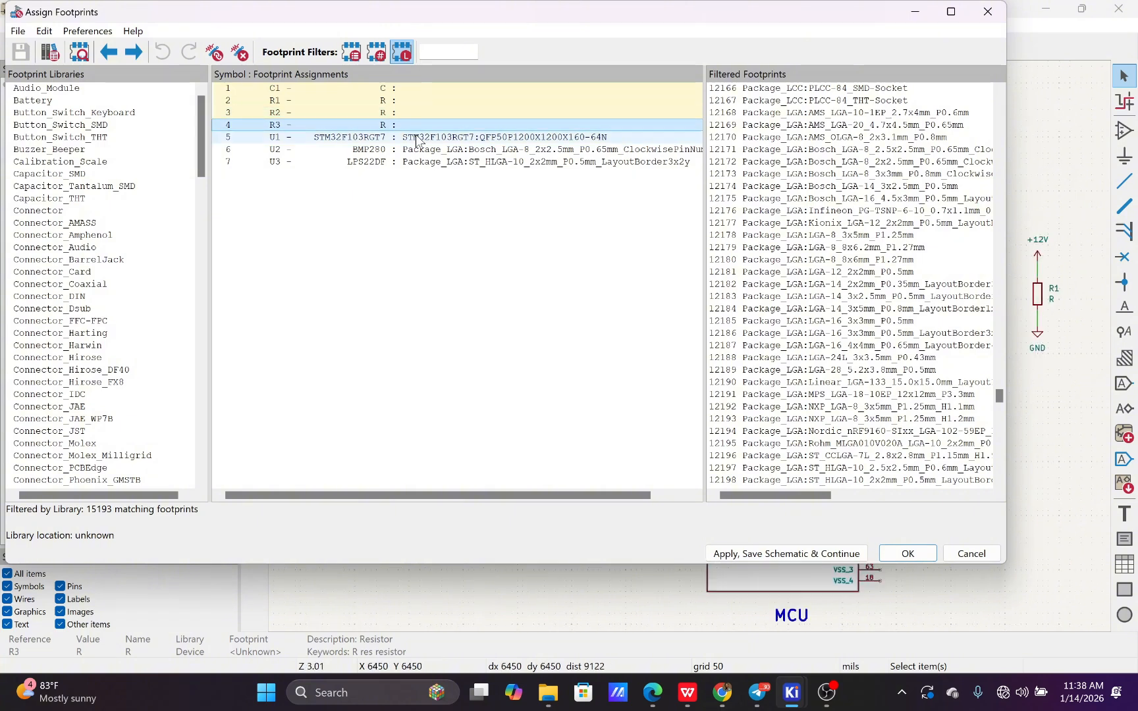
click(415, 149)
click(416, 162)
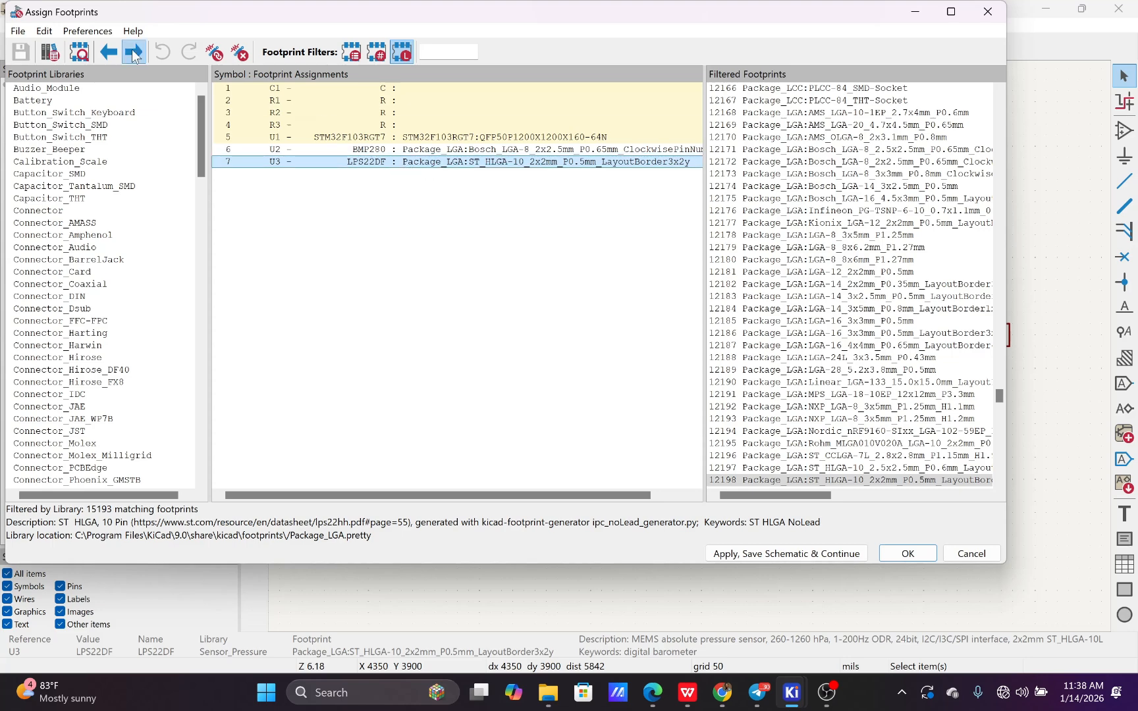
View U3's assigned footprint ST_HLGA-10_2x2mm_P0.5mm_LayoutBorder3x2y and examine its pad numbers and pin names
click(79, 54)
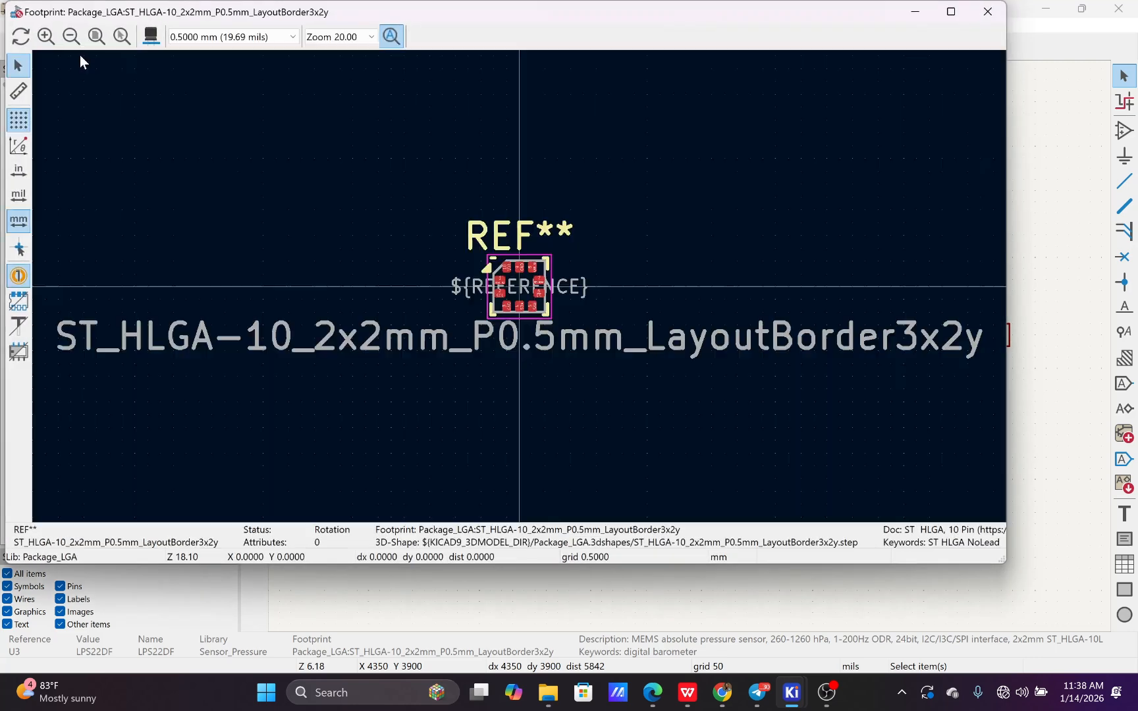
scroll(519, 290, up, 3)
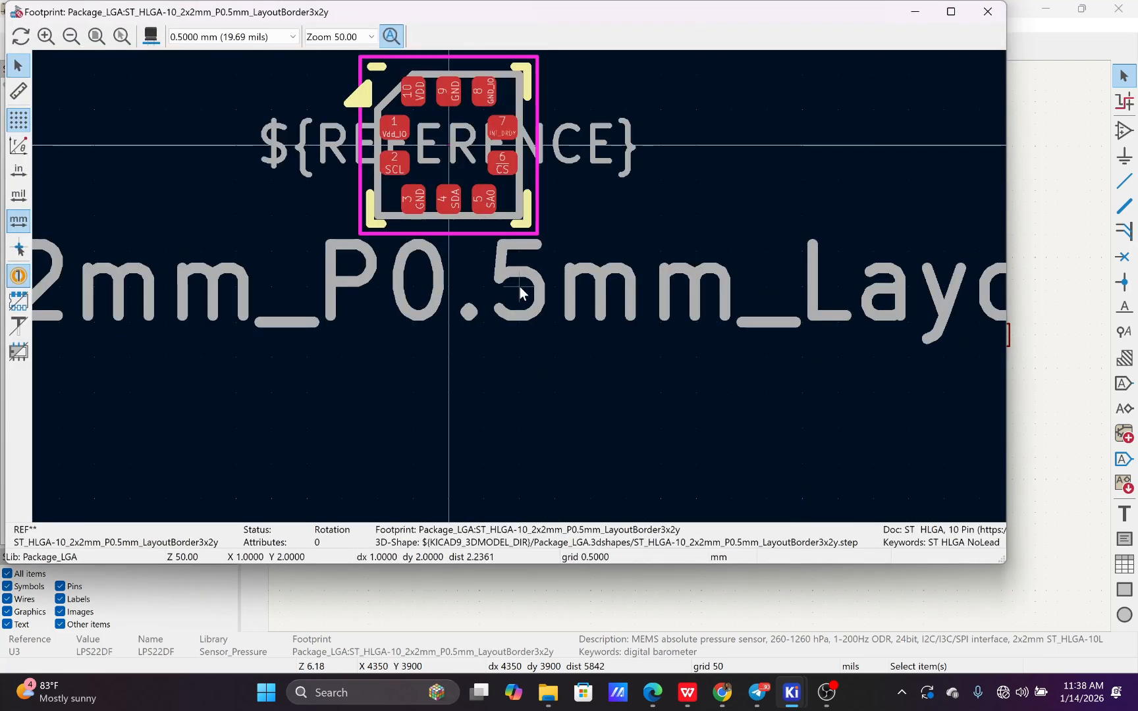
scroll(519, 284, down, 3)
scroll(497, 252, up, 3)
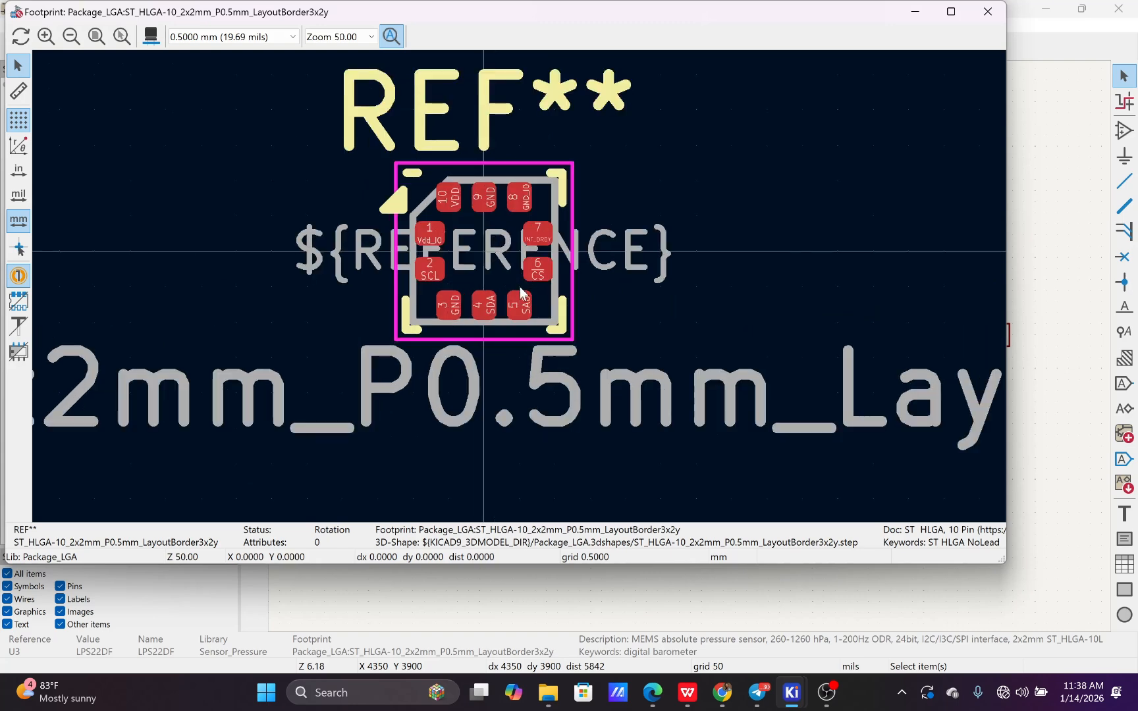
scroll(519, 285, up, 3)
scroll(515, 292, down, 2)
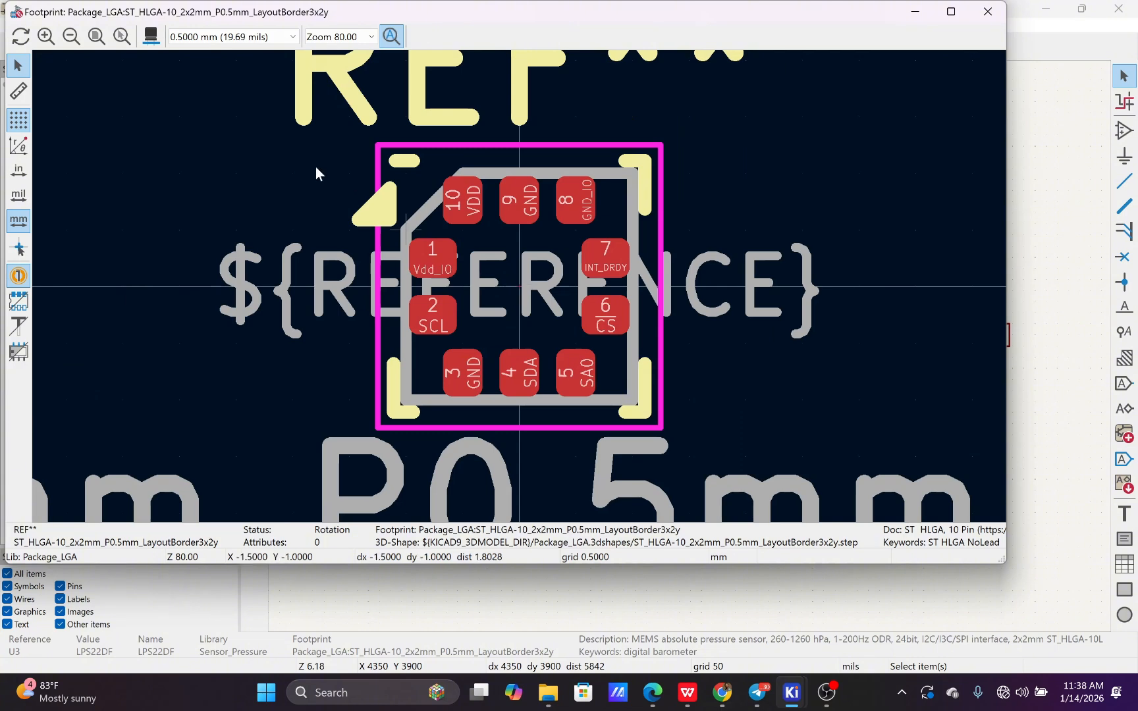
Inspect the 3D model of U3's footprint from a tilted angle, then close and reopen the 3D viewer
click(151, 37)
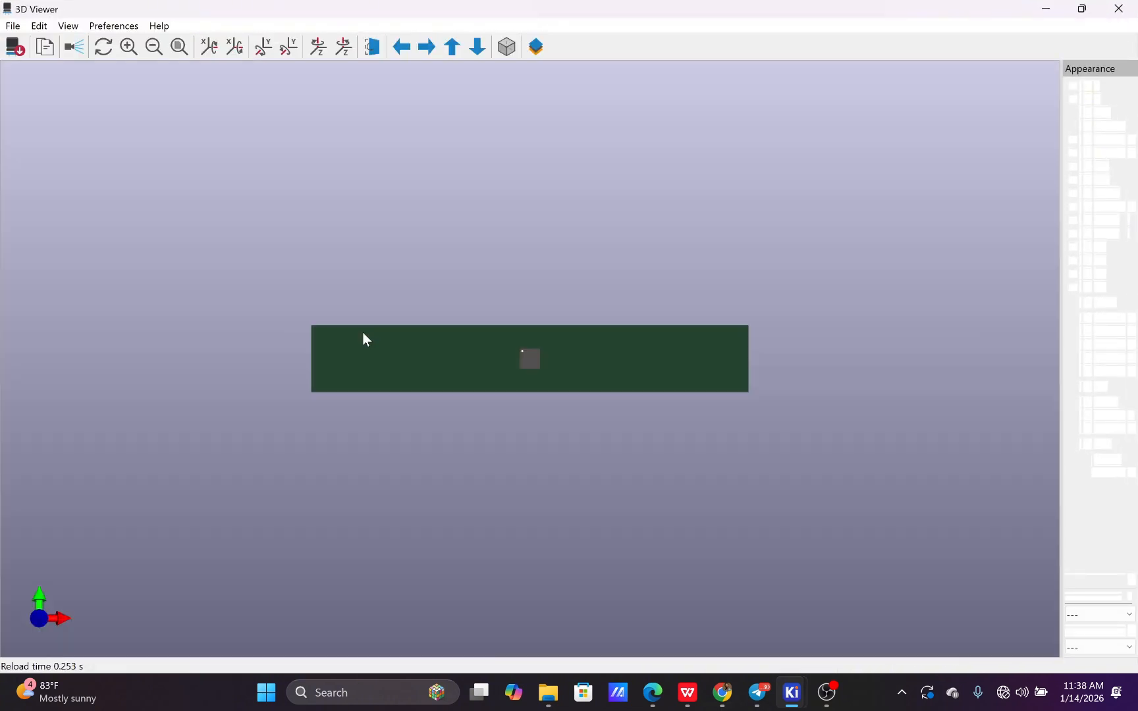
drag(521, 452, 535, 375)
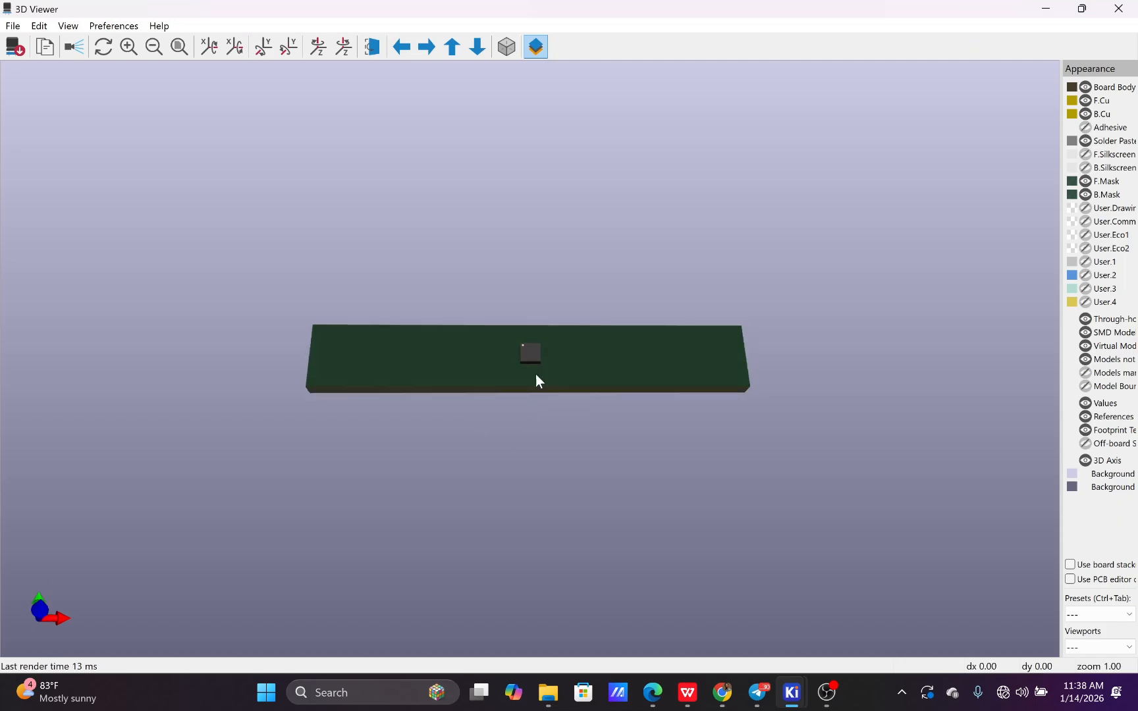
click(1119, 9)
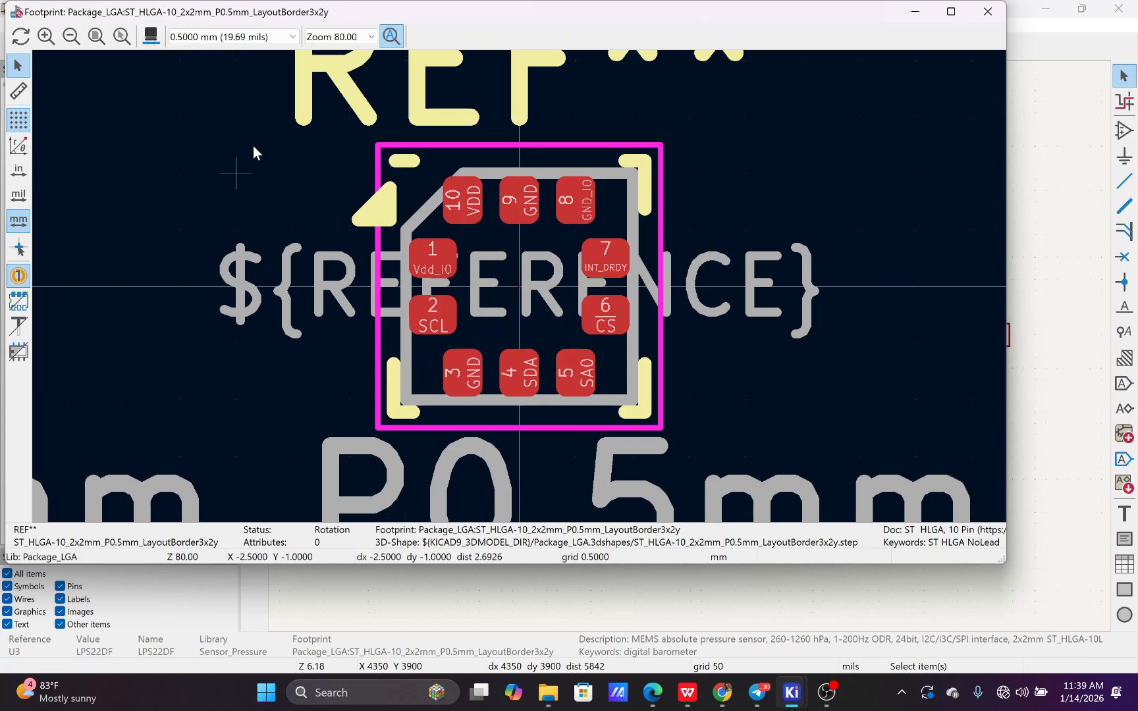
click(155, 38)
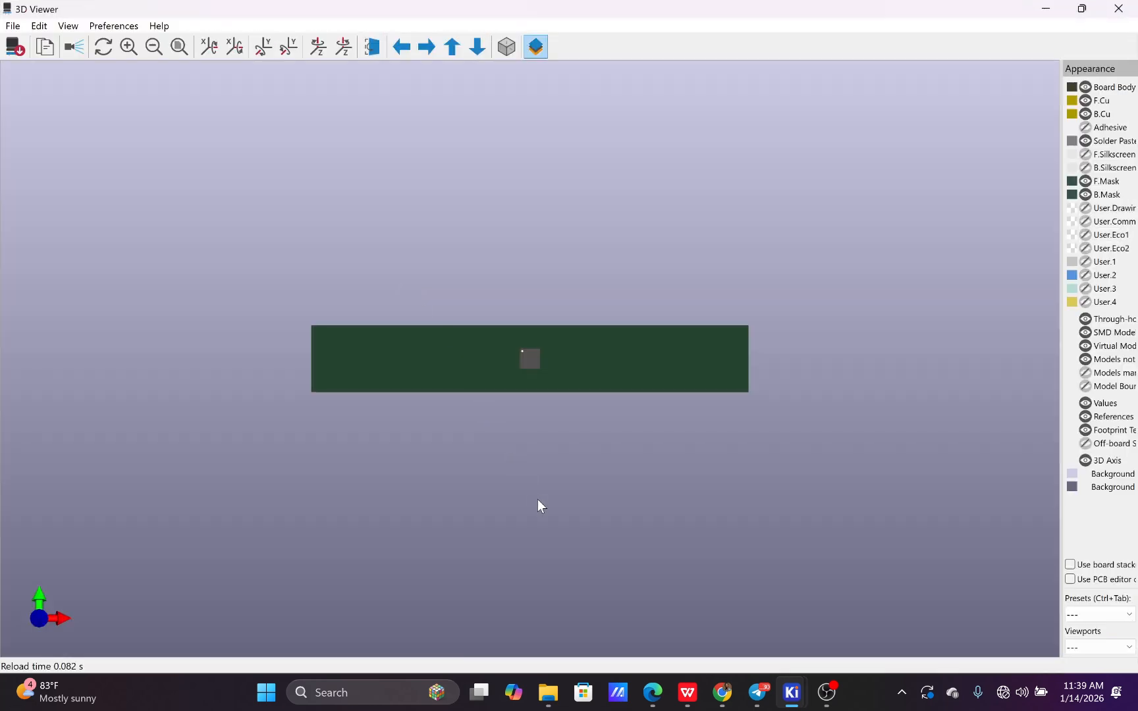
Inspect U3's 3D package from the side at close range, examining how its terminals sit on the board pads
scroll(538, 506, up, 5)
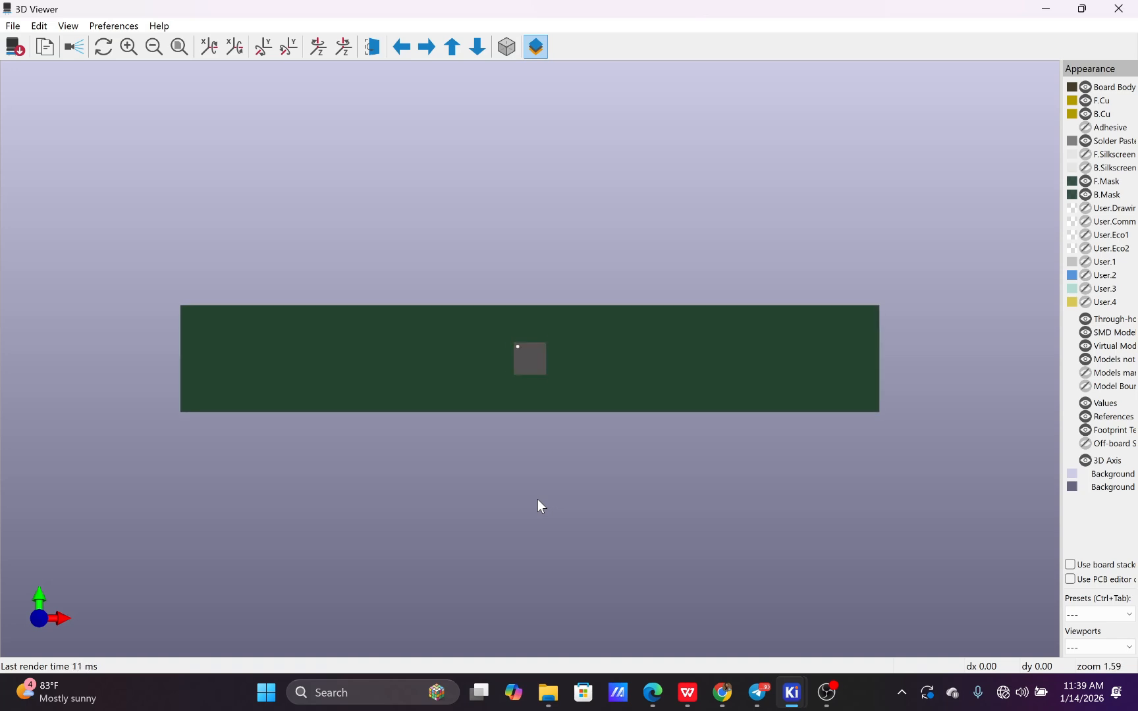
scroll(539, 505, up, 2)
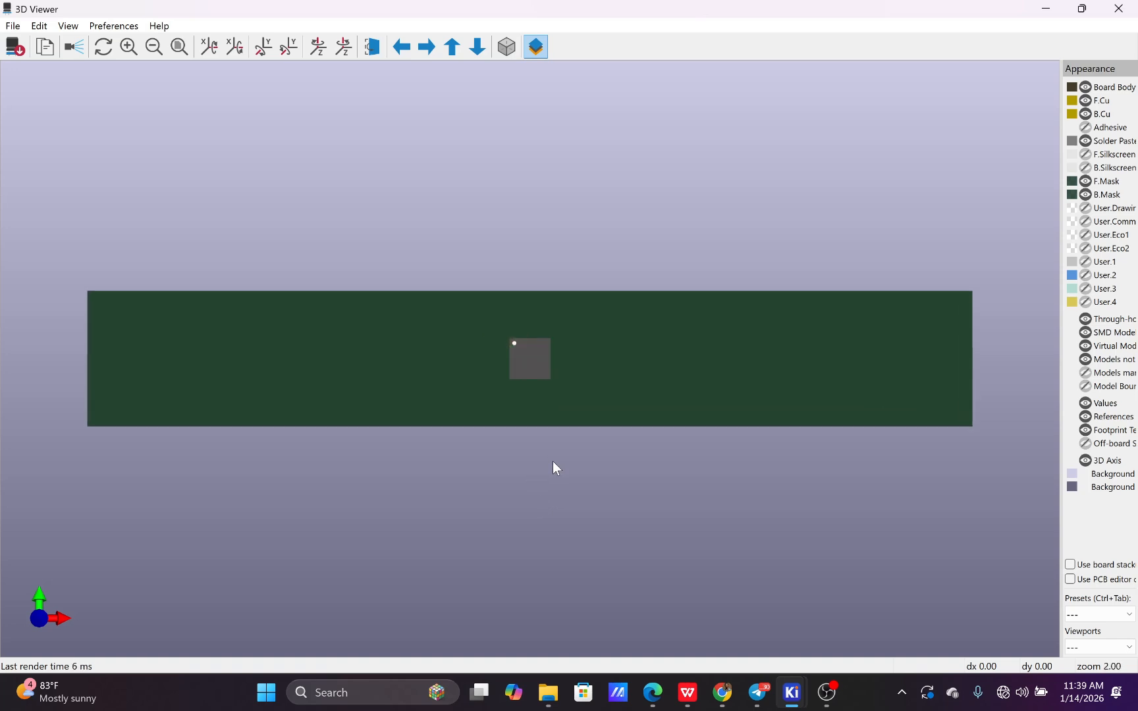
drag(552, 462, 531, 297)
drag(531, 495, 555, 367)
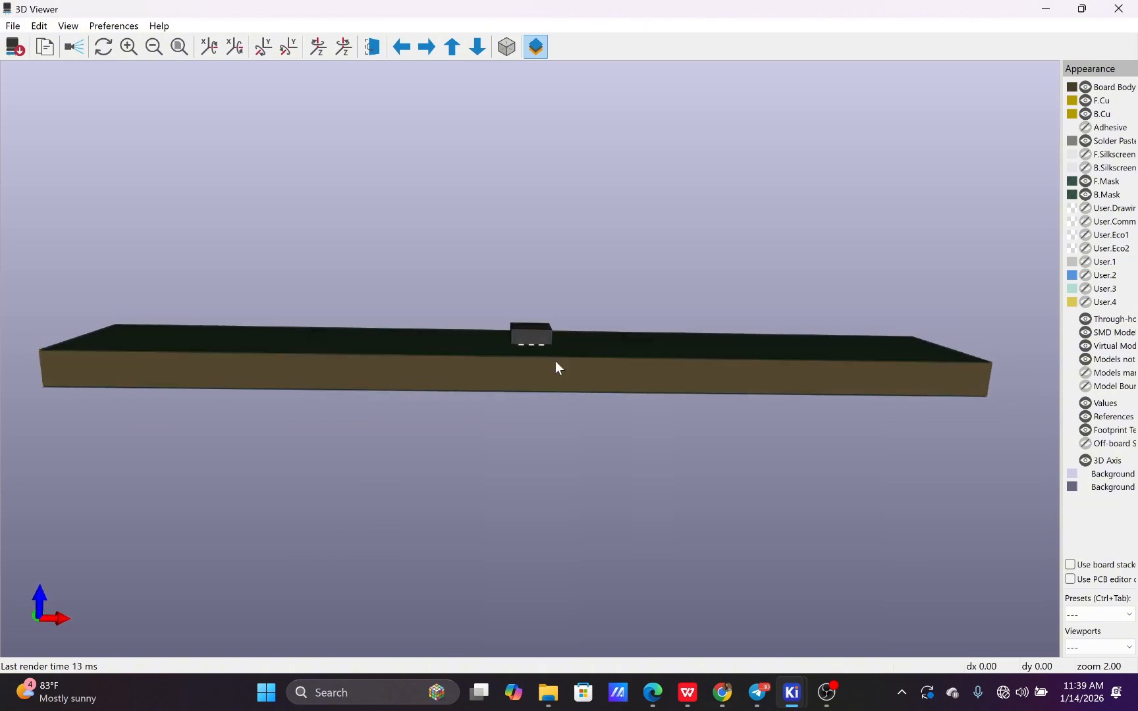
drag(561, 231, 540, 372)
scroll(508, 379, up, 5)
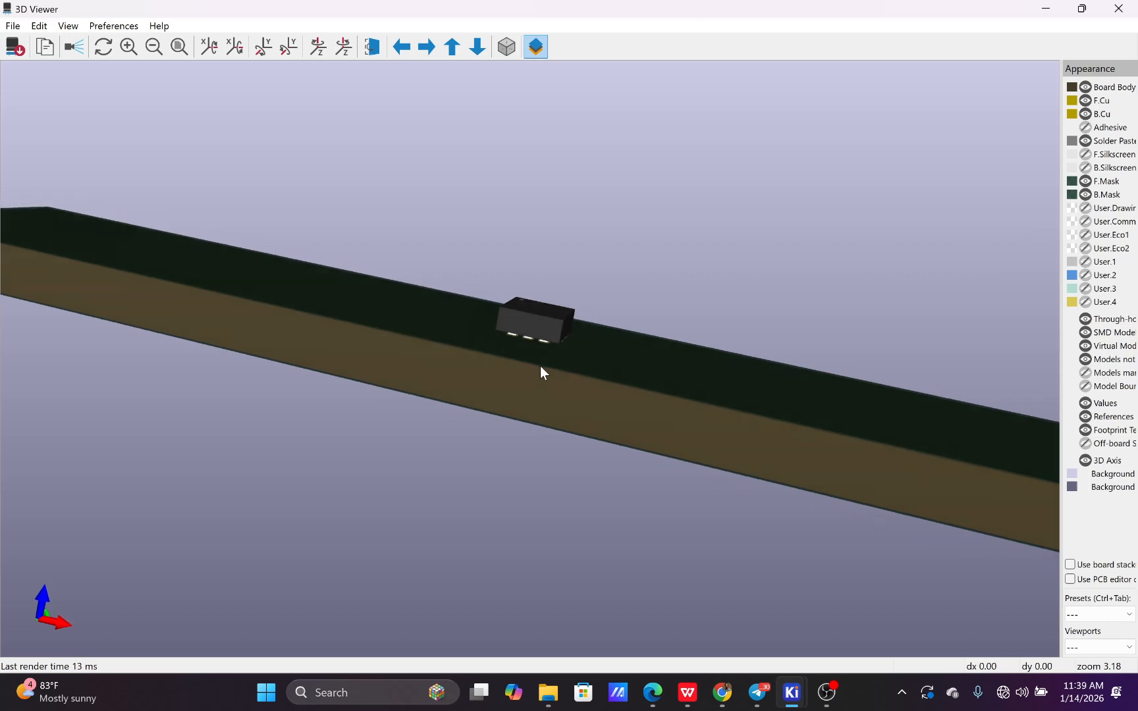
scroll(552, 351, up, 10)
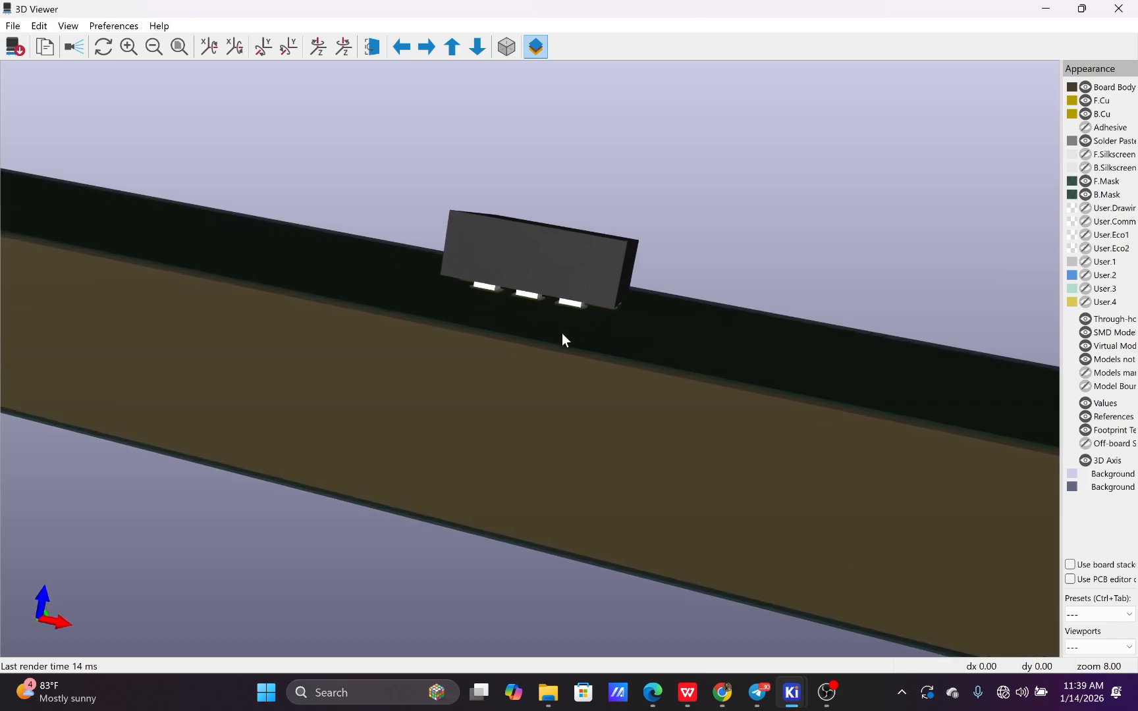
scroll(570, 308, up, 8)
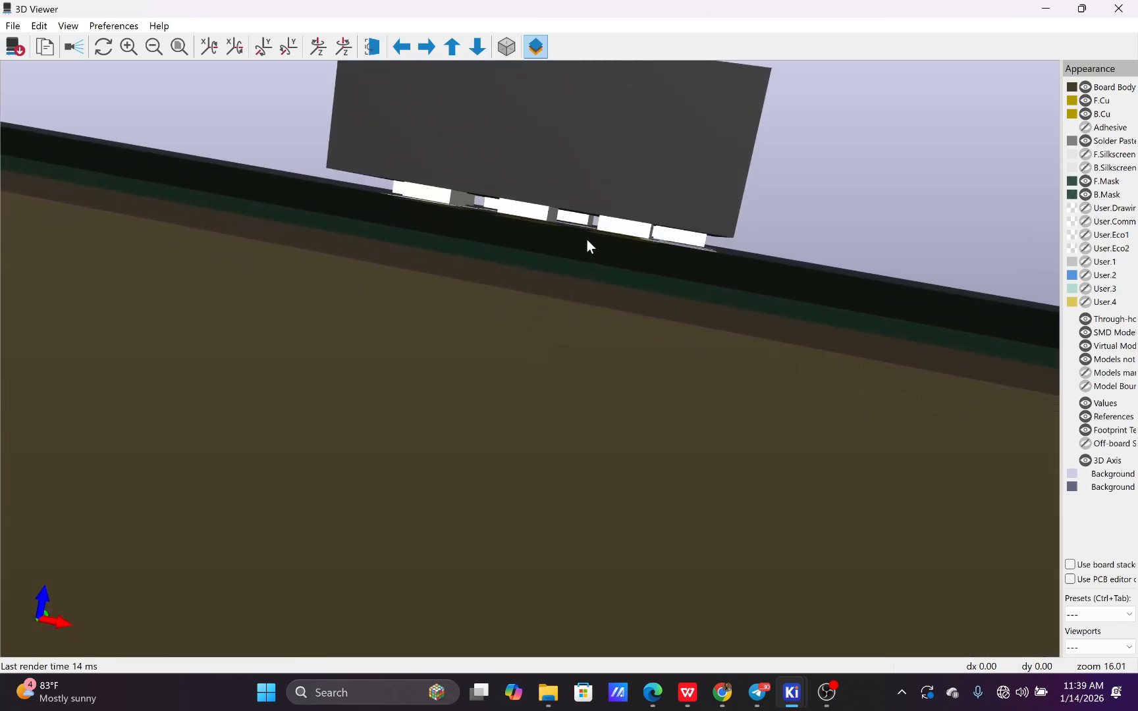
drag(587, 240, 561, 261)
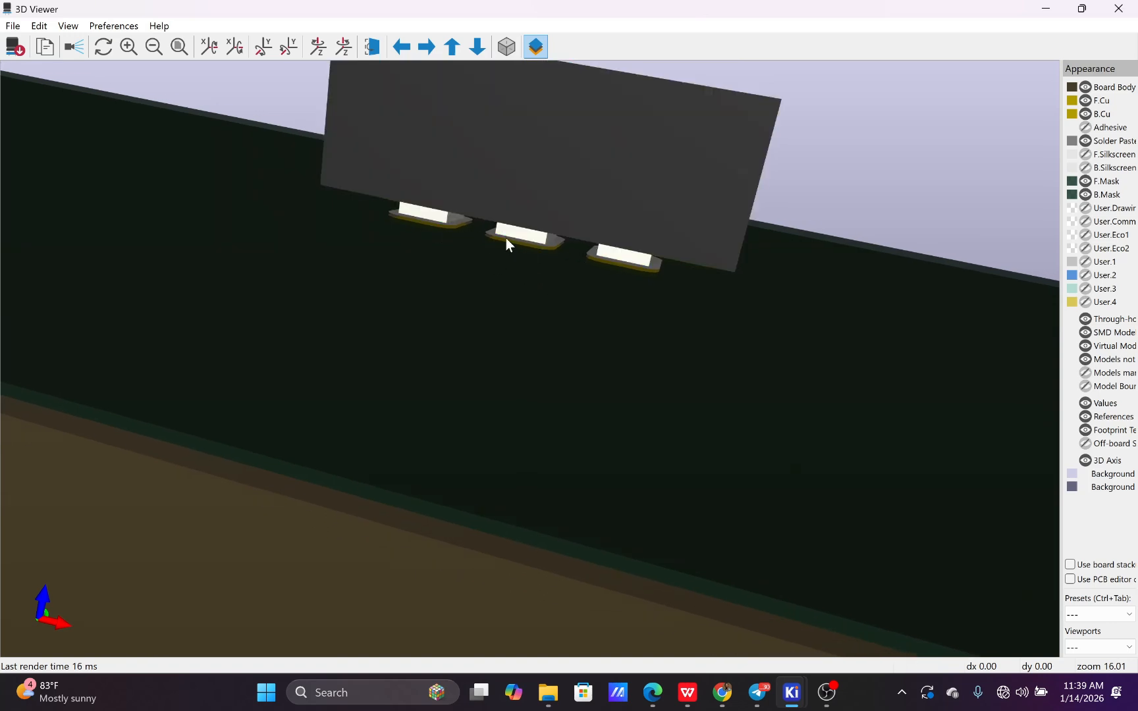
drag(506, 237, 499, 285)
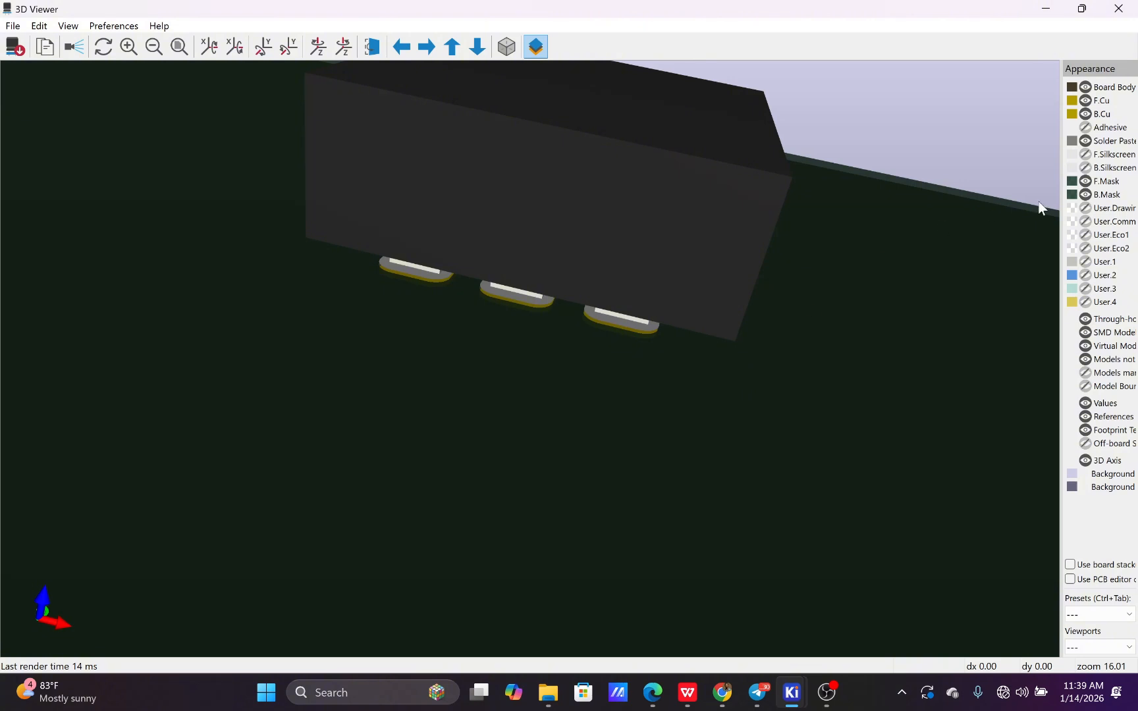
Hide the through-hole and SMD models and examine the bare pads of U3's footprint from above
click(1086, 319)
click(1085, 333)
drag(744, 266, 478, 343)
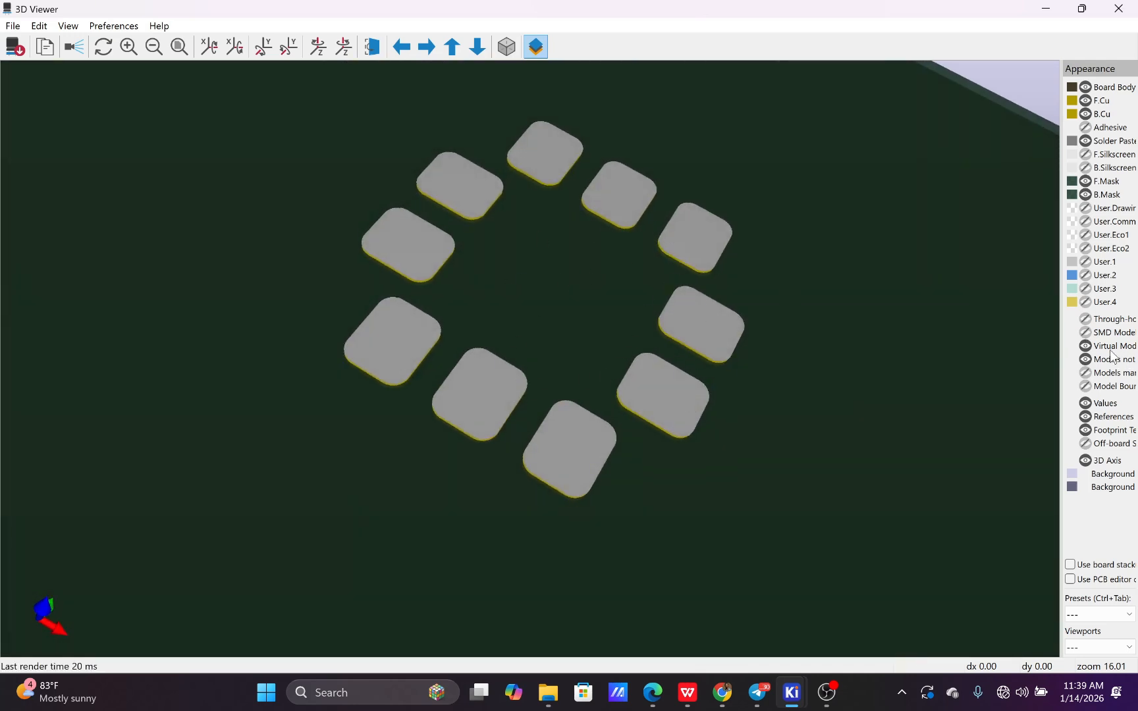
Show the SMD models again for a side view of U3, and close both the 3D and footprint viewers
click(1086, 333)
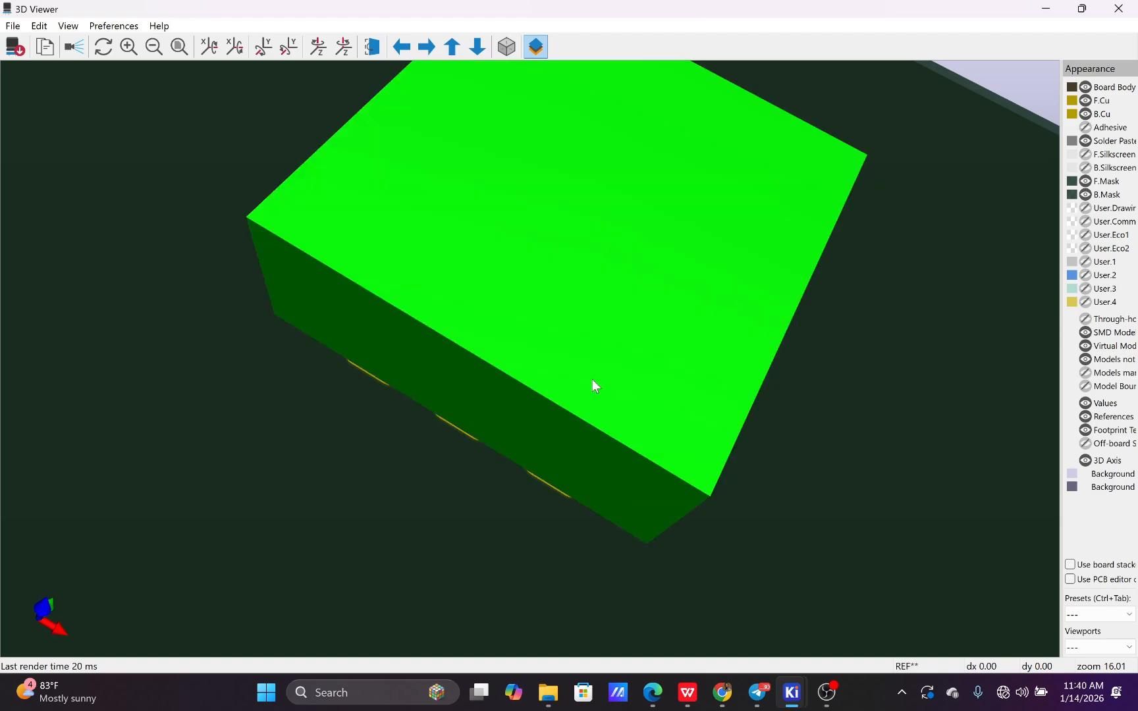
drag(592, 383, 597, 348)
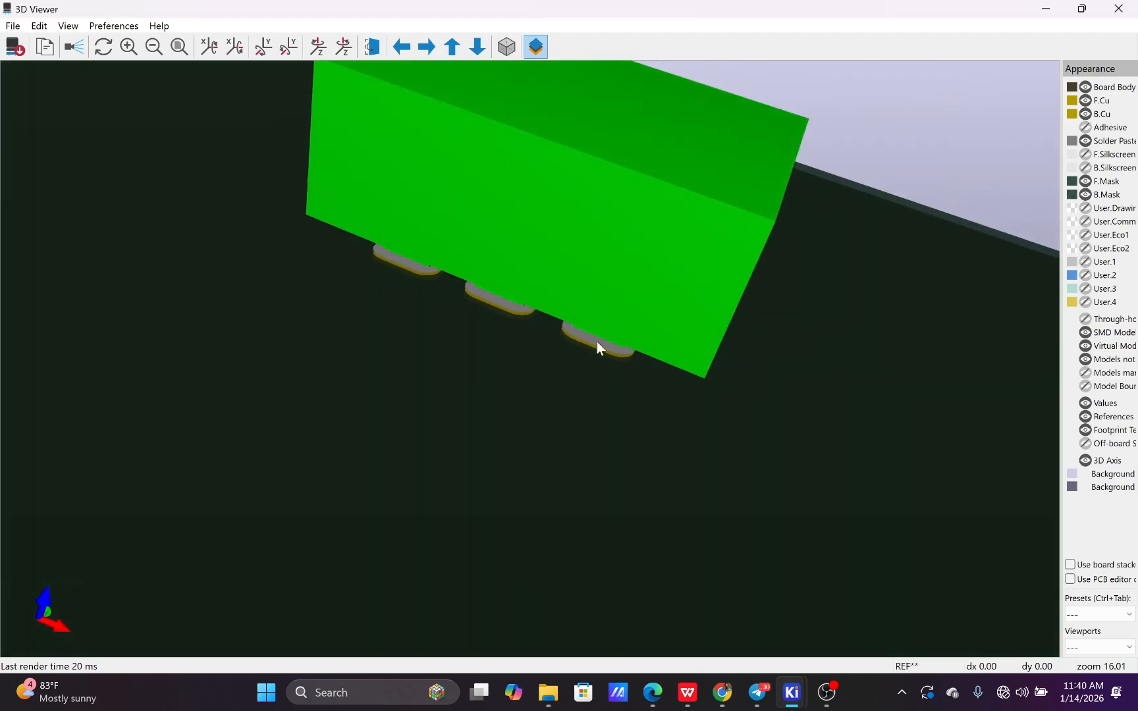
click(1118, 8)
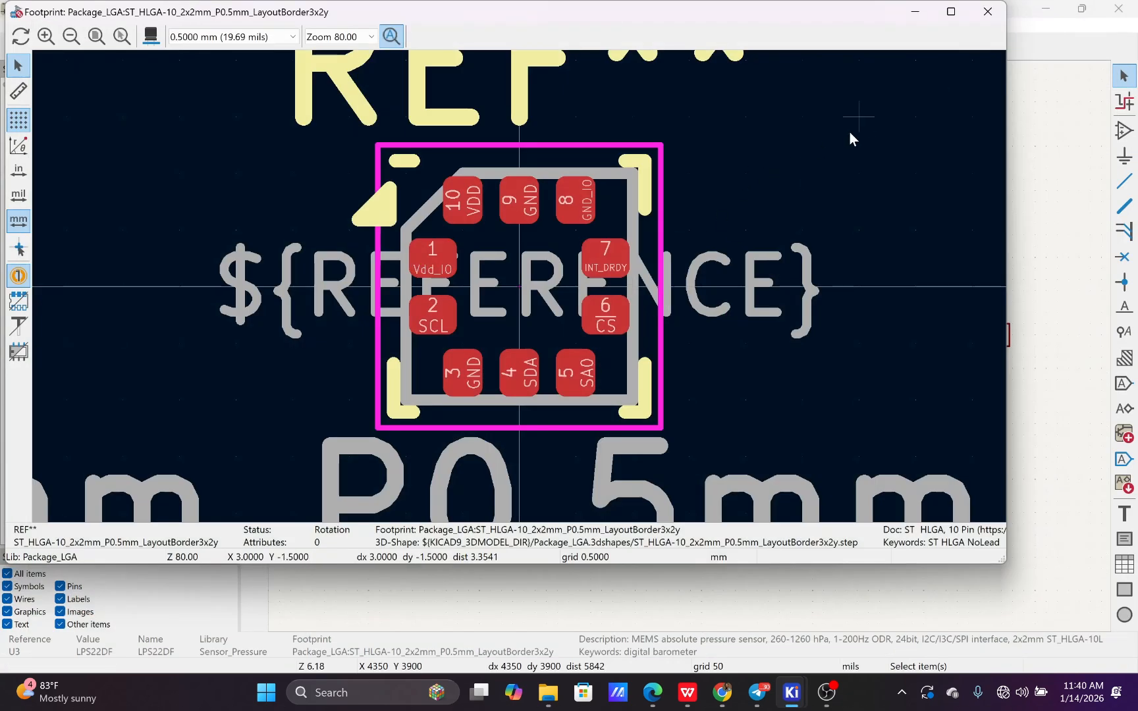
click(988, 12)
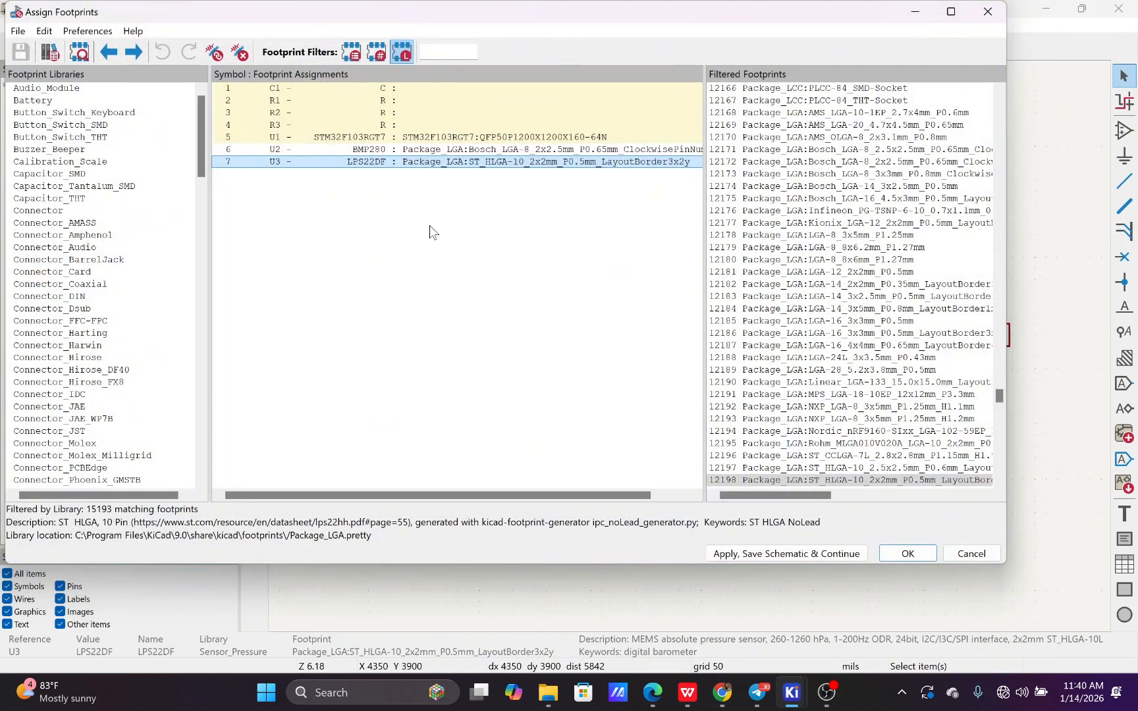
Recheck the footprint entries of the resistors and U1, and accept the footprint assignments to return to the schematic
click(397, 115)
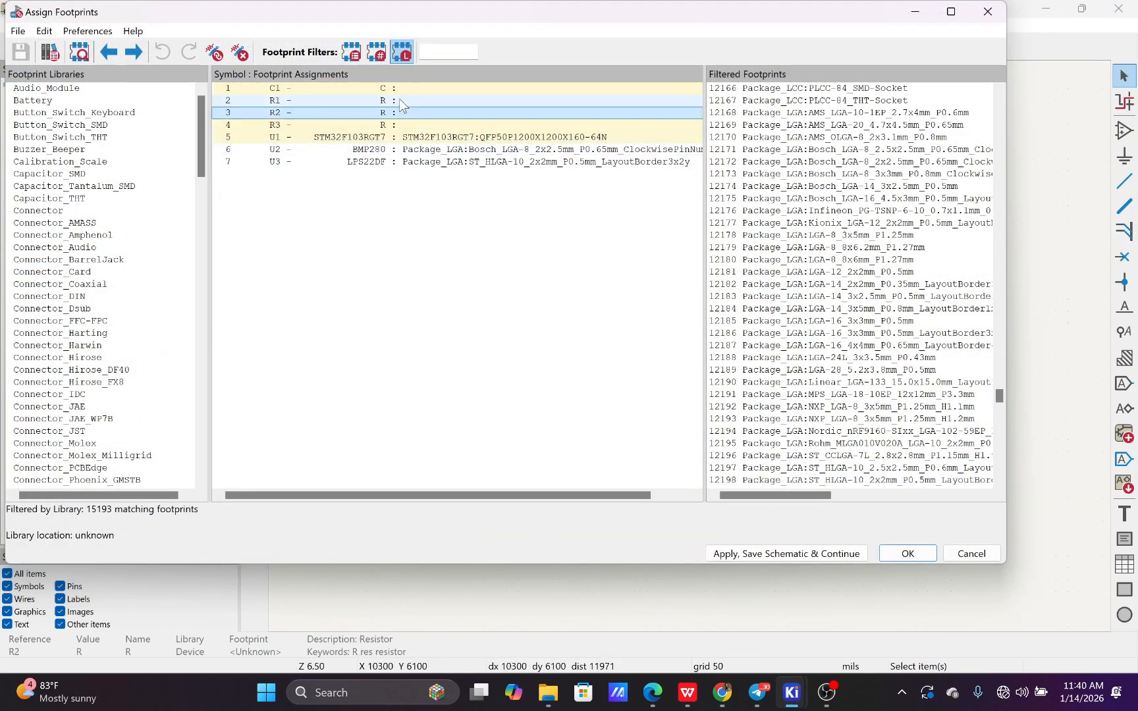
click(400, 92)
click(399, 113)
click(402, 125)
click(406, 139)
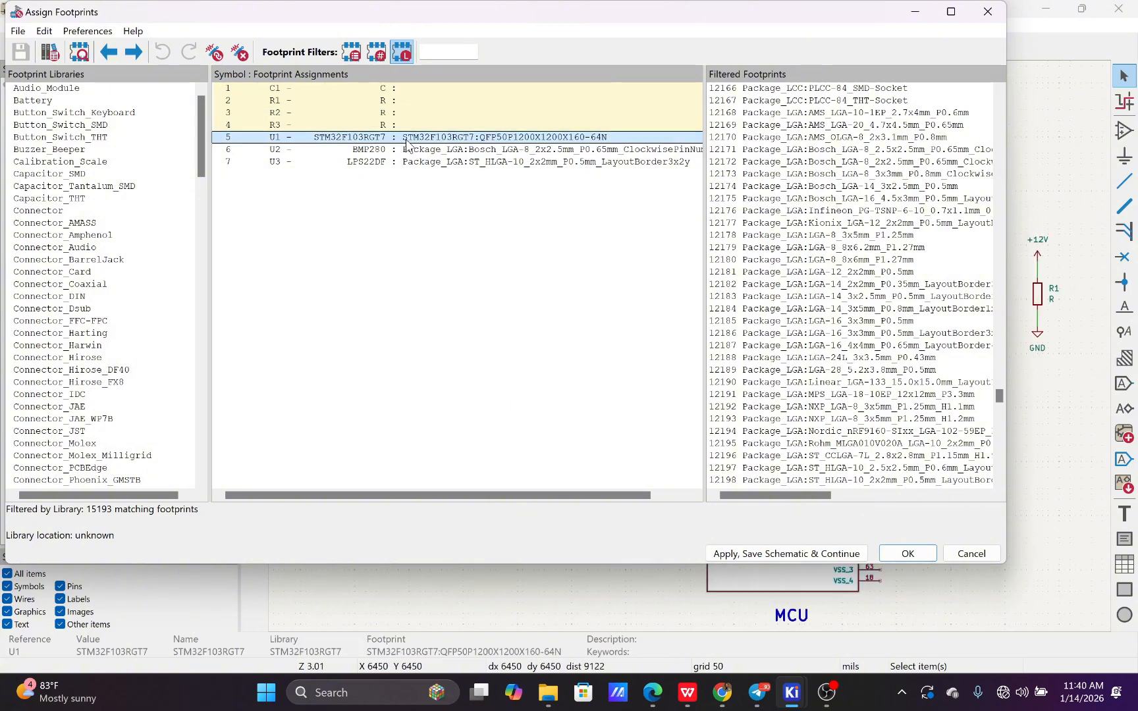
click(402, 100)
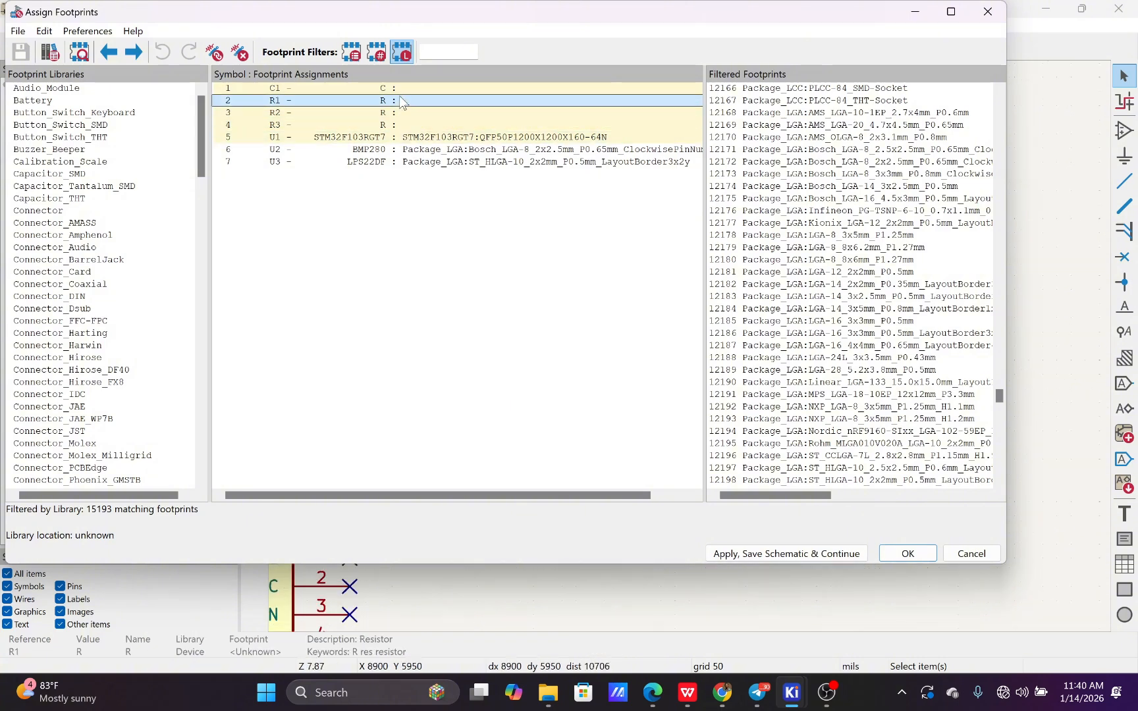
click(907, 553)
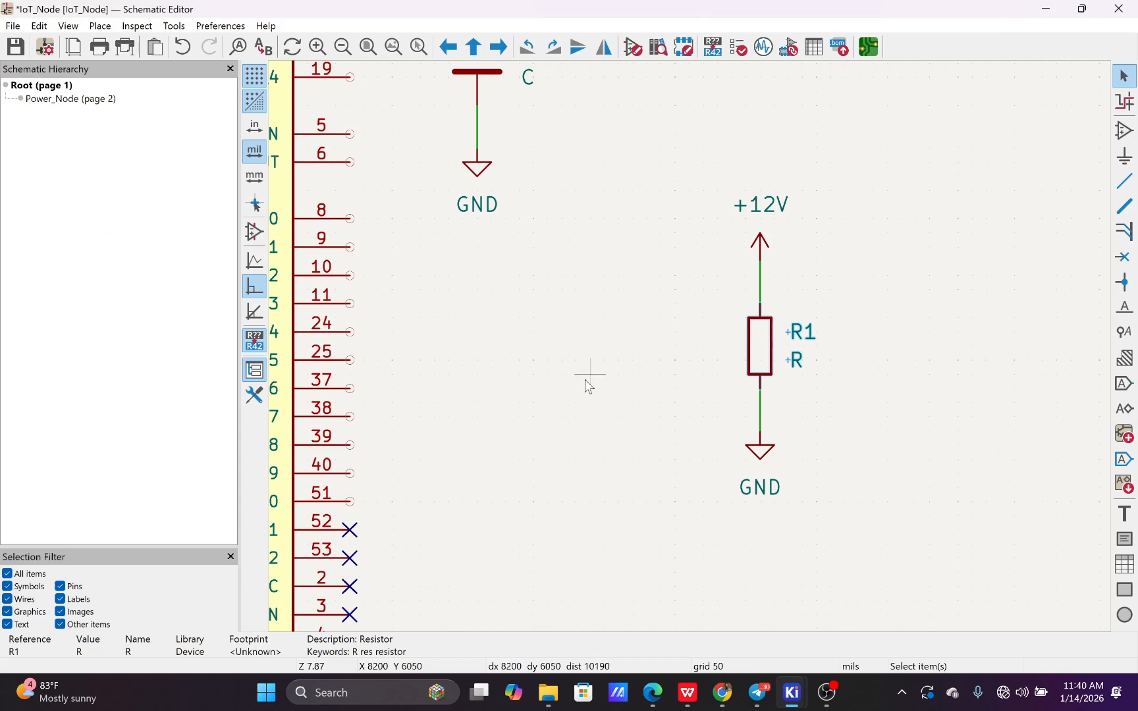
scroll(585, 379, down, 5)
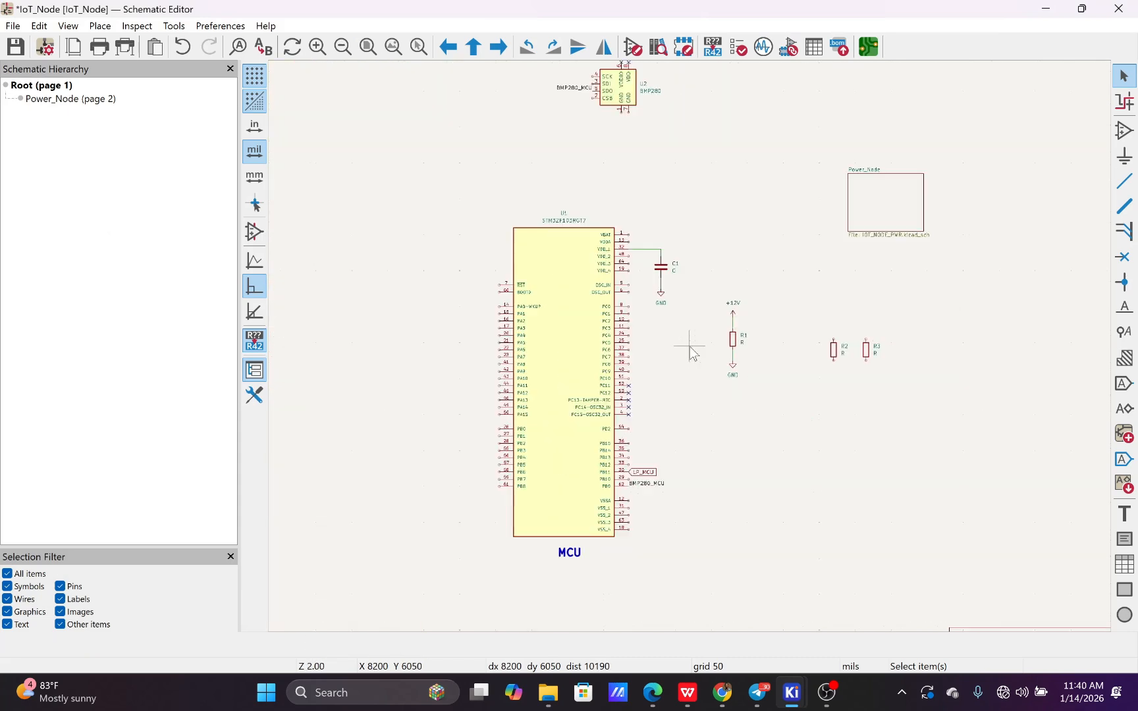